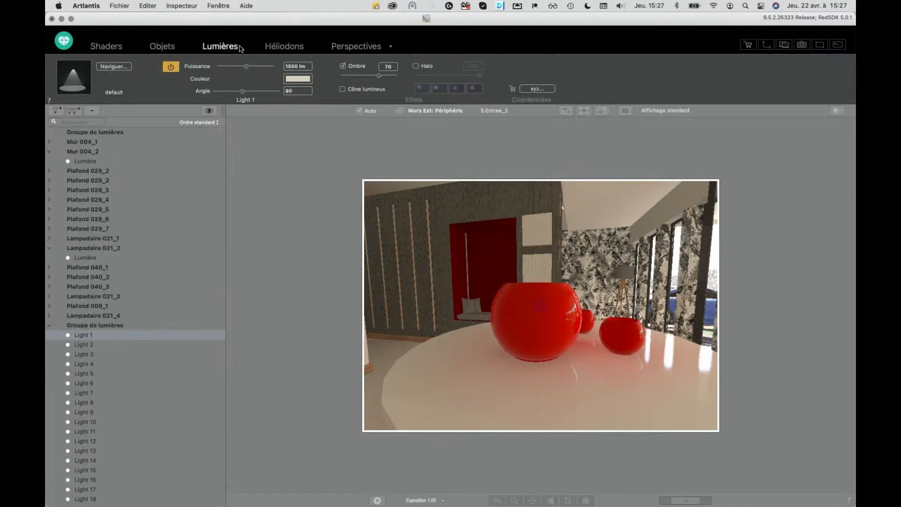
Activate the 3.Placement Objets perspective and set its heliodon to Midi.
{"action": "left_click", "coordinate": [271, 47]}
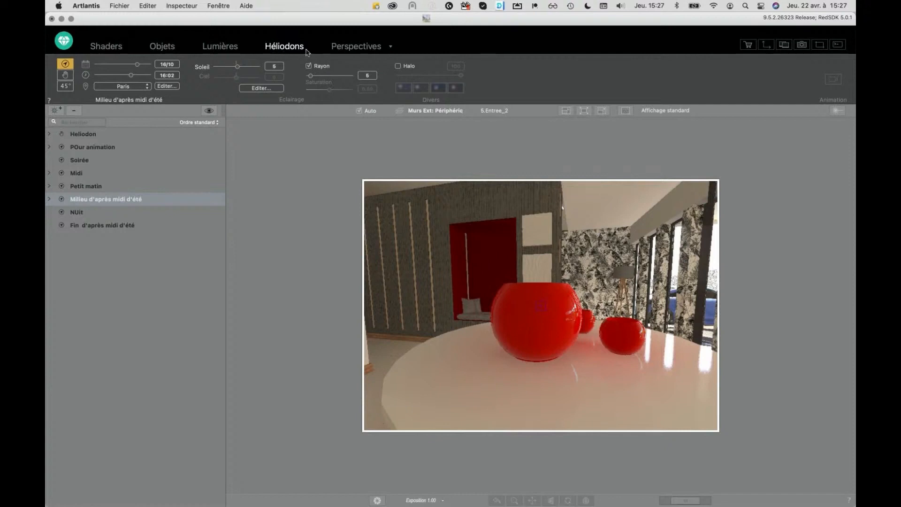
{"action": "left_click", "coordinate": [339, 49]}
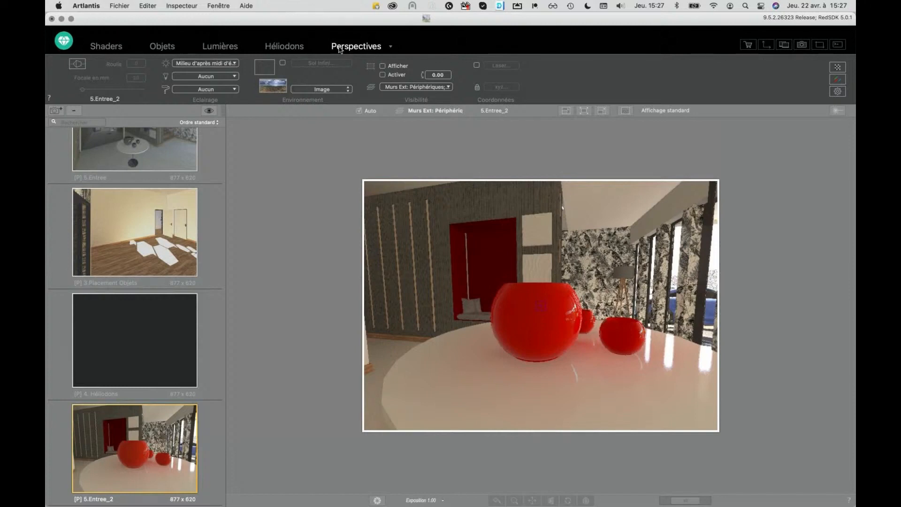
{"action": "left_click", "coordinate": [142, 230]}
{"action": "scroll", "coordinate": [142, 232], "scroll_direction": "up", "scroll_amount": 3}
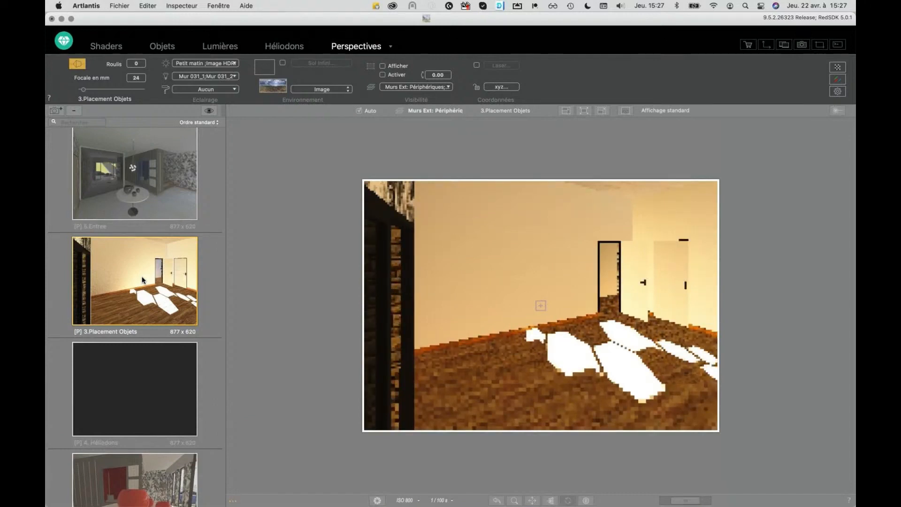
{"action": "left_click", "coordinate": [230, 64]}
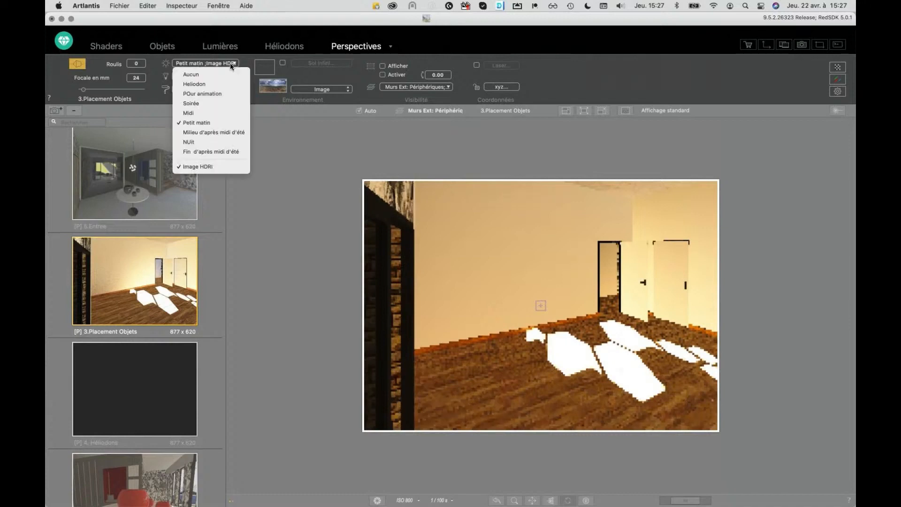
{"action": "left_click", "coordinate": [213, 112]}
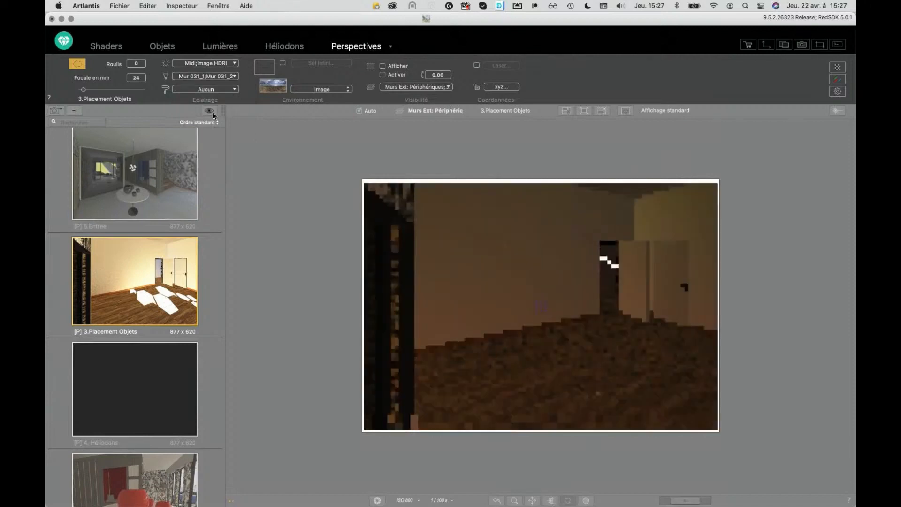
Change the preview to OpenGL display and reorient the perspective towards the bedroom's doors and floor.
{"action": "left_click", "coordinate": [666, 110]}
{"action": "left_click", "coordinate": [669, 103]}
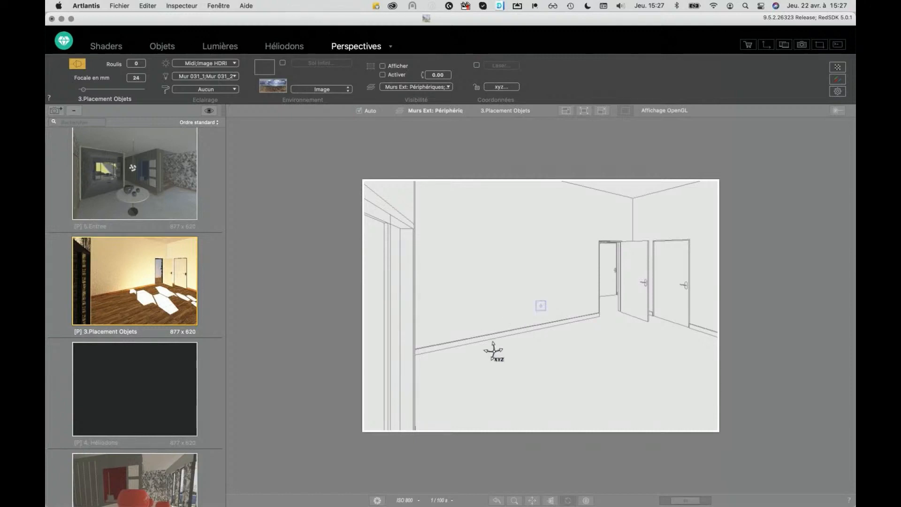
{"action": "left_click_drag", "start_coordinate": [557, 287], "coordinate": [553, 322]}
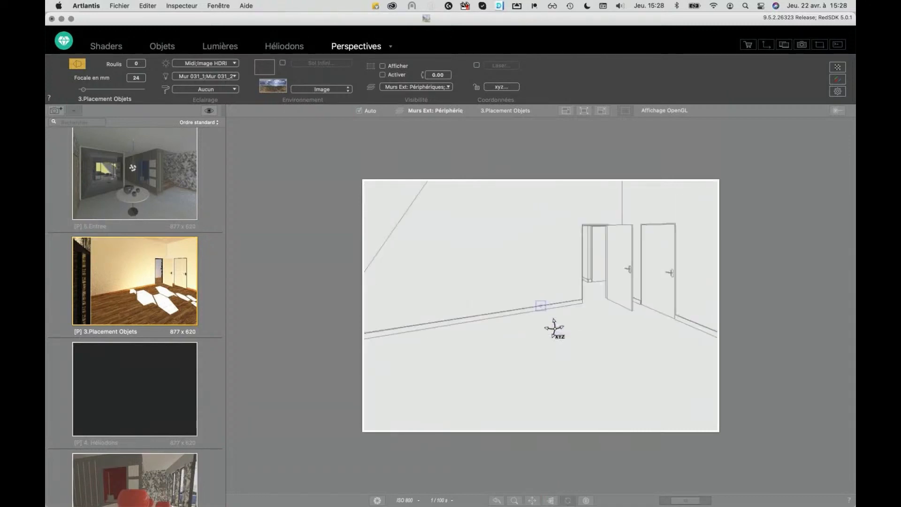
In the 2D plan view, move the camera's viewpoint into the bedroom corner and its target point closer to the opposite wall.
{"action": "left_click", "coordinate": [766, 45]}
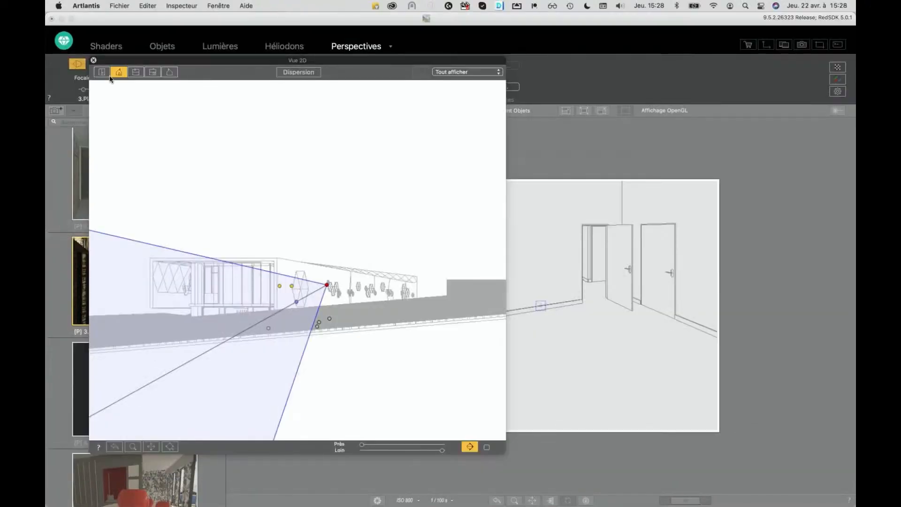
{"action": "left_click", "coordinate": [104, 73]}
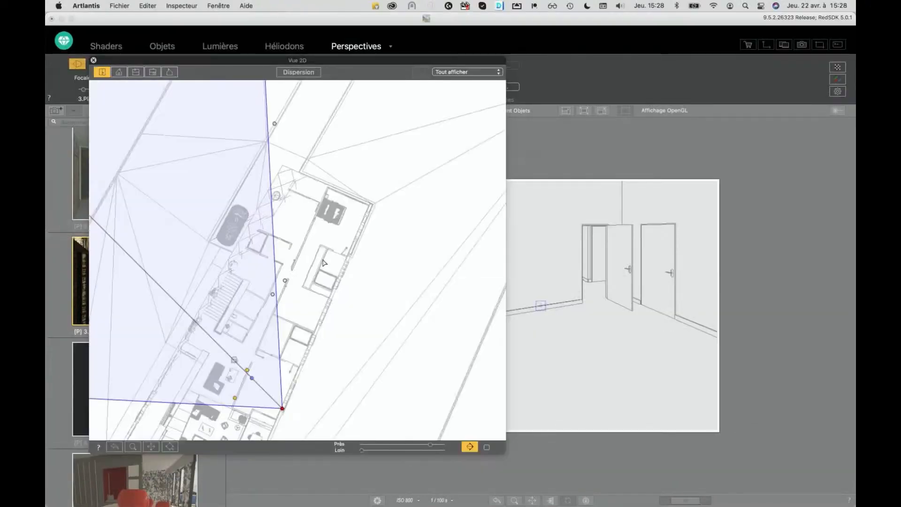
{"action": "scroll", "coordinate": [282, 418], "scroll_direction": "up", "scroll_amount": 4}
{"action": "left_click_drag", "start_coordinate": [283, 401], "coordinate": [269, 420]}
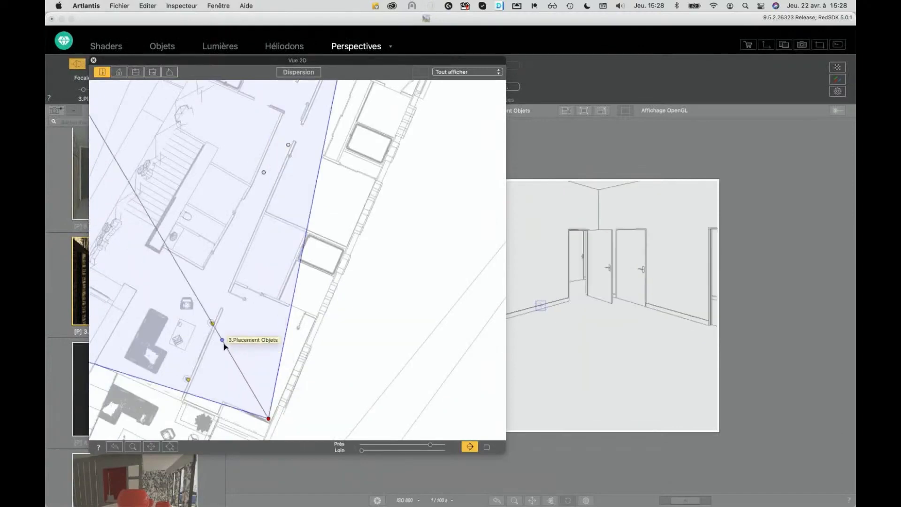
{"action": "left_click_drag", "start_coordinate": [222, 340], "coordinate": [217, 327]}
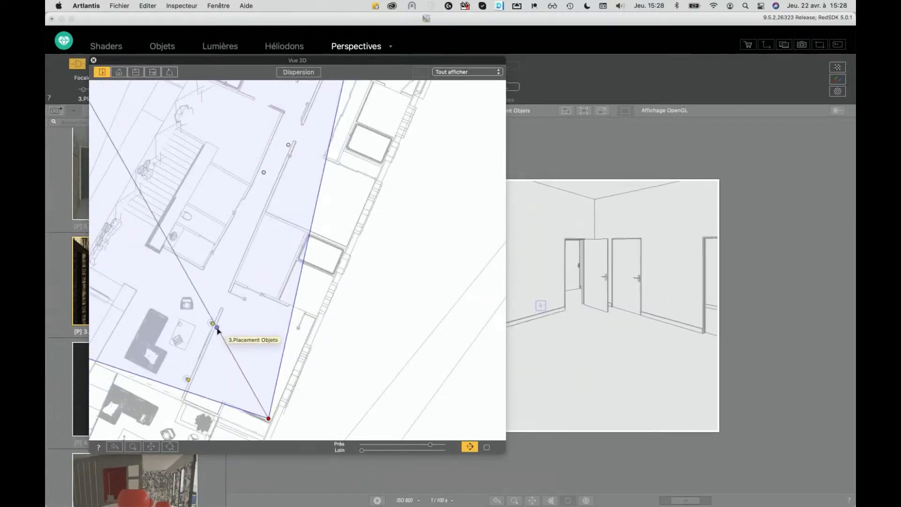
{"action": "left_click", "coordinate": [65, 43]}
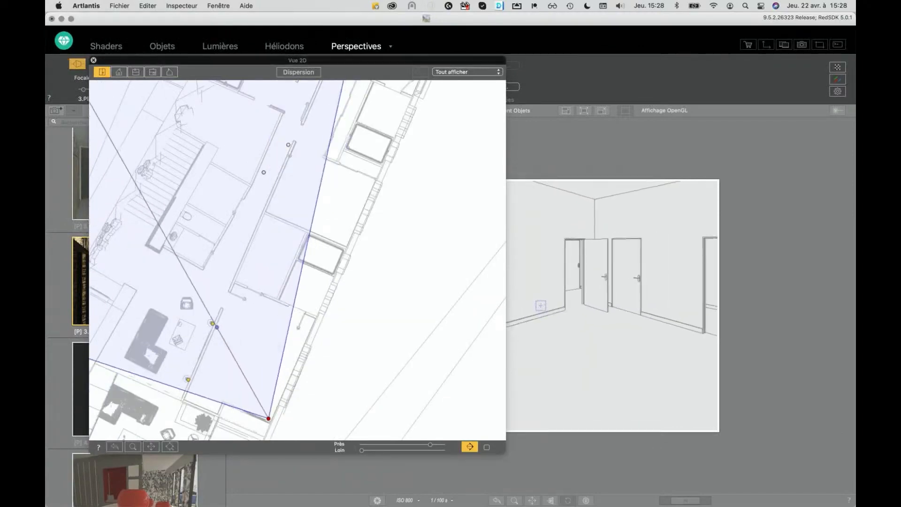
{"action": "left_click", "coordinate": [93, 61]}
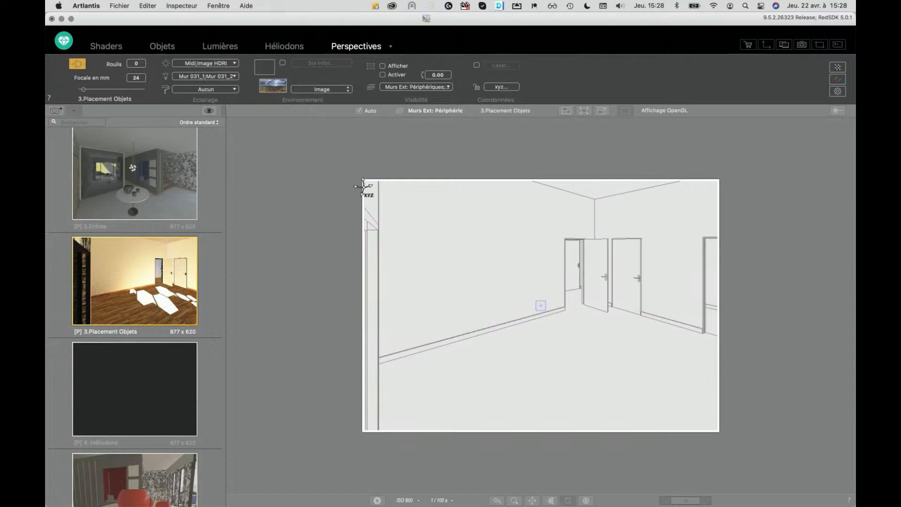
Switch to object editing and view the media catalogue in its floating window, closing it again.
{"action": "left_click", "coordinate": [162, 46]}
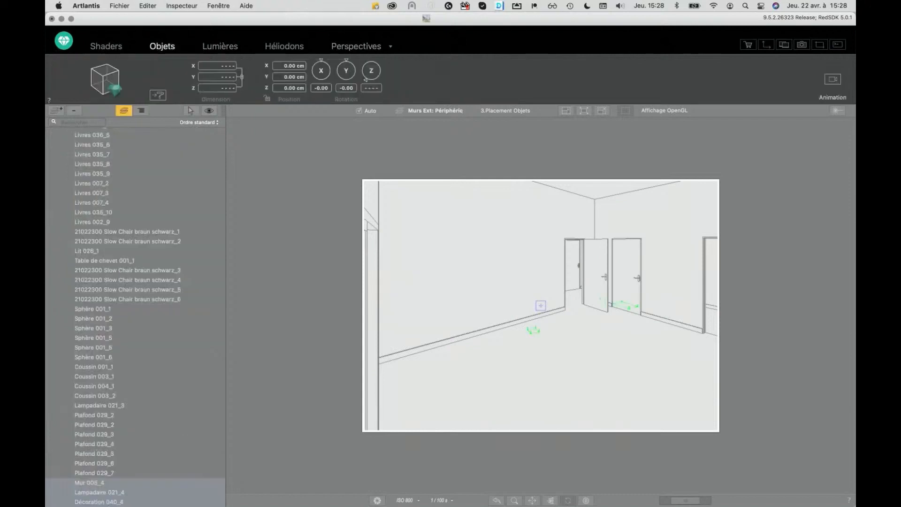
{"action": "left_click_drag", "start_coordinate": [855, 497], "coordinate": [428, 64]}
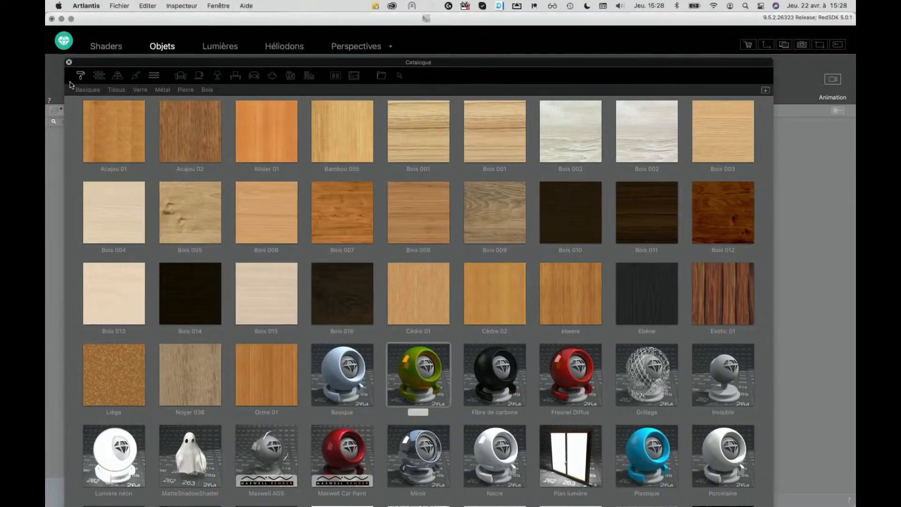
{"action": "left_click", "coordinate": [69, 62]}
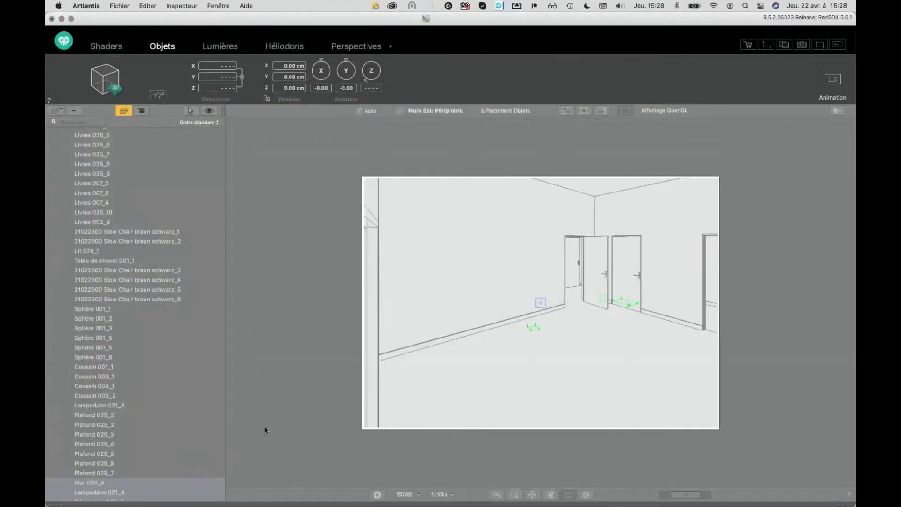
Place the Lit 034 bed from the furniture catalogue on the bedroom floor near the long wall.
{"action": "mouse_move", "coordinate": [463, 505]}
{"action": "scroll", "coordinate": [464, 443], "scroll_direction": "right", "scroll_amount": 2}
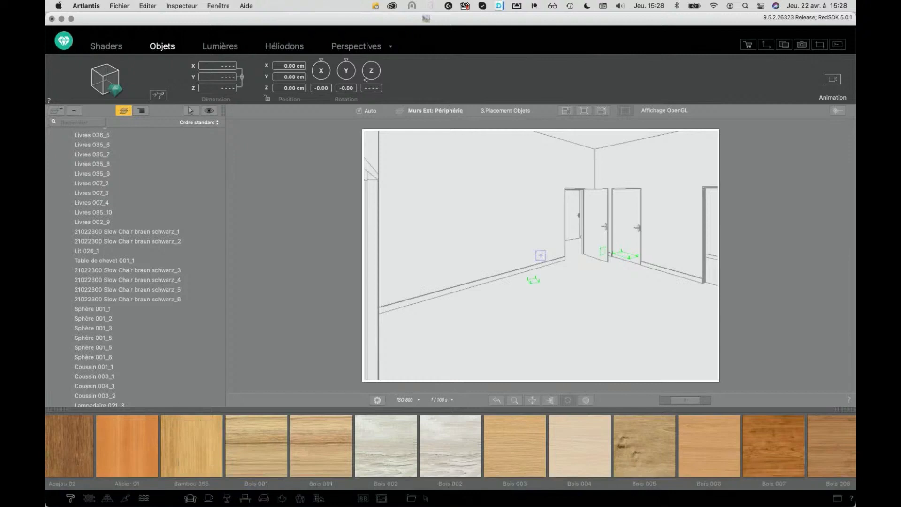
{"action": "left_click", "coordinate": [190, 499]}
{"action": "scroll", "coordinate": [364, 473], "scroll_direction": "right", "scroll_amount": 5}
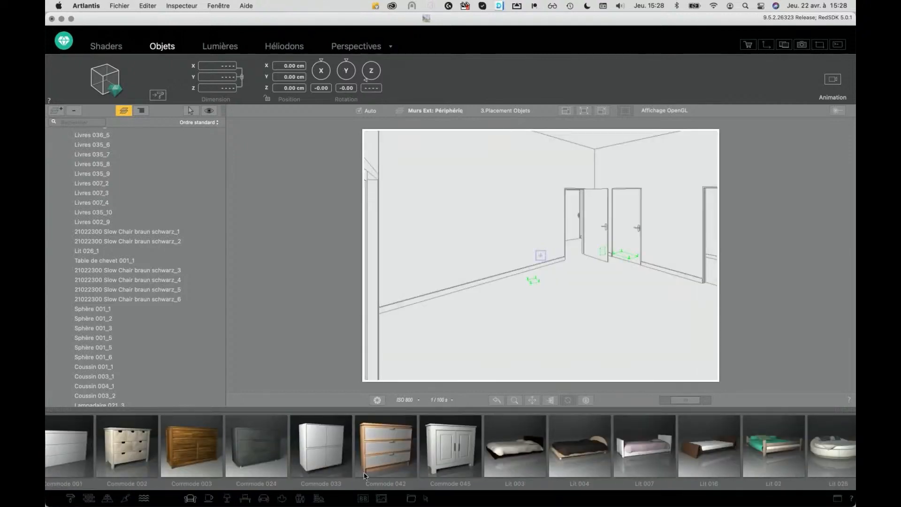
{"action": "scroll", "coordinate": [364, 472], "scroll_direction": "right", "scroll_amount": 7}
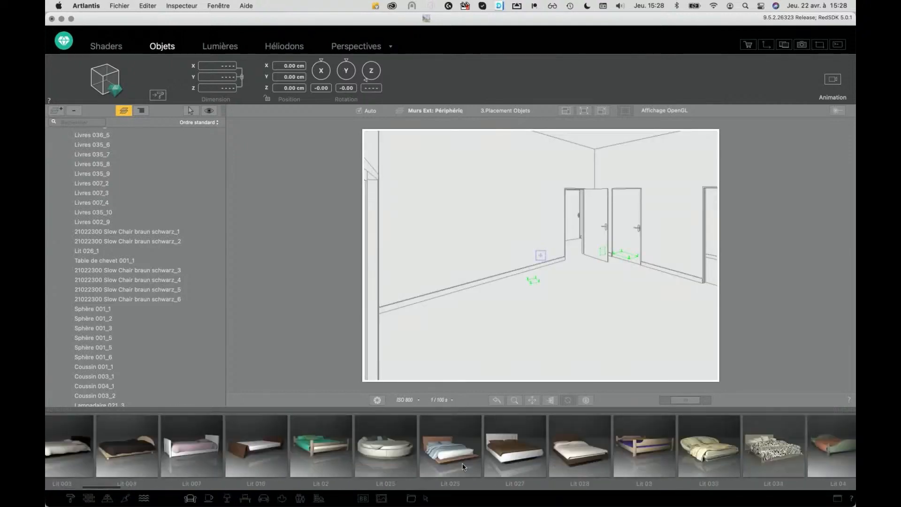
{"action": "scroll", "coordinate": [462, 467], "scroll_direction": "right", "scroll_amount": 4}
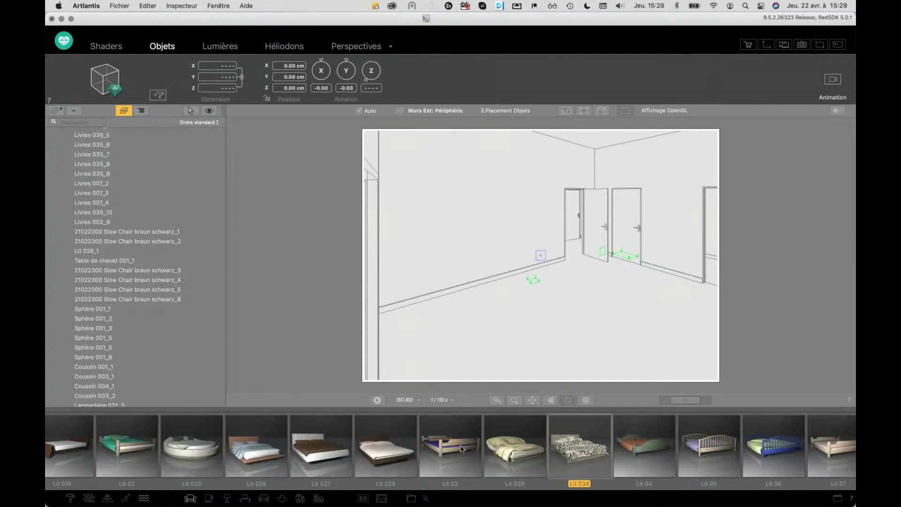
{"action": "left_click_drag", "start_coordinate": [566, 430], "coordinate": [505, 306]}
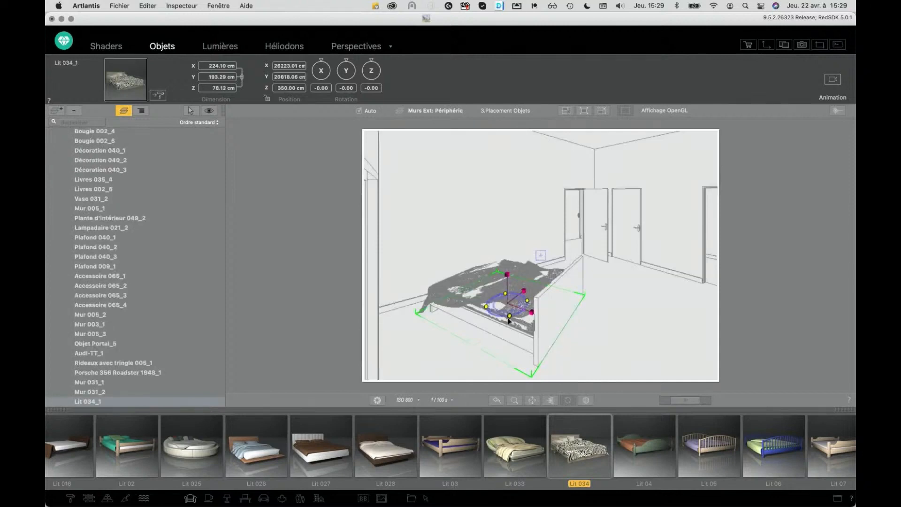
Rotate the bed to about -157.57° around Z and move it so its headboard stands along the long wall, aligning it in plan view.
{"action": "mouse_move", "coordinate": [510, 318]}
{"action": "left_mouse_down"}
{"action": "mouse_move", "coordinate": [527, 313]}
{"action": "mouse_move", "coordinate": [516, 301]}
{"action": "mouse_move", "coordinate": [512, 310]}
{"action": "left_mouse_up"}
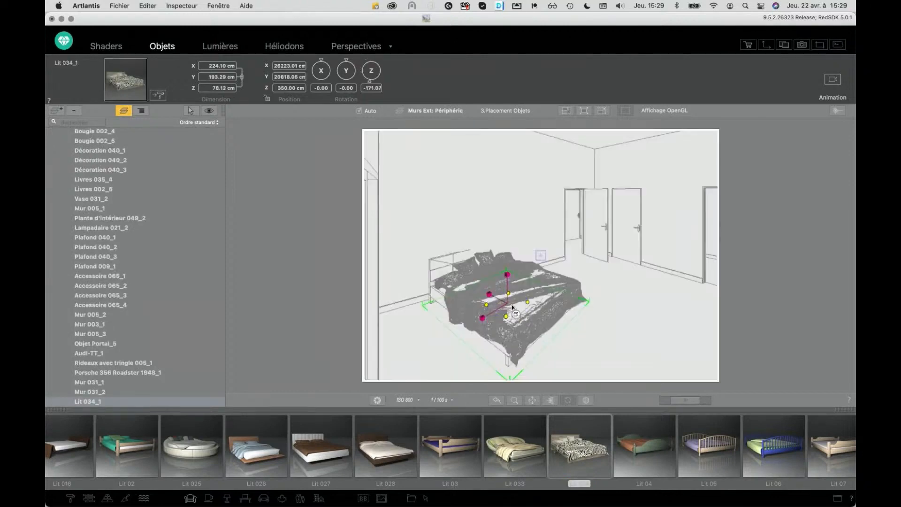
{"action": "left_click_drag", "start_coordinate": [518, 311], "coordinate": [524, 299]}
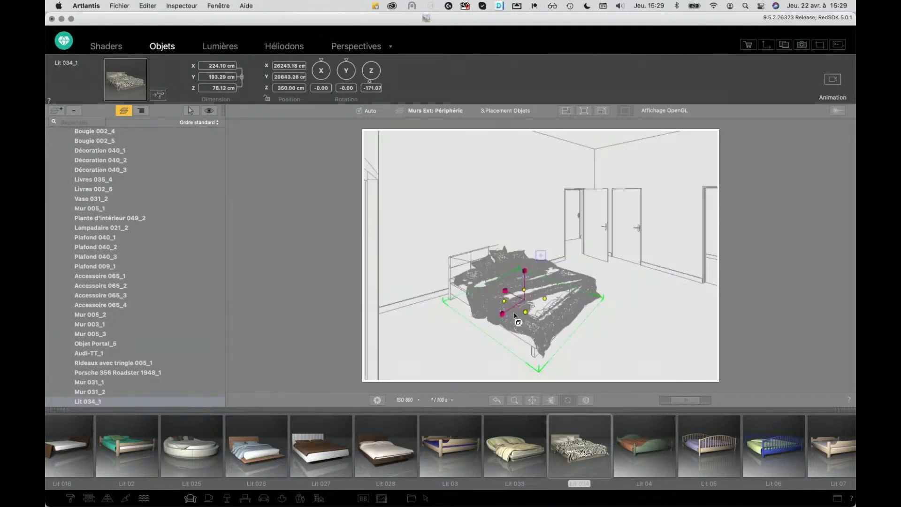
{"action": "left_click", "coordinate": [766, 44]}
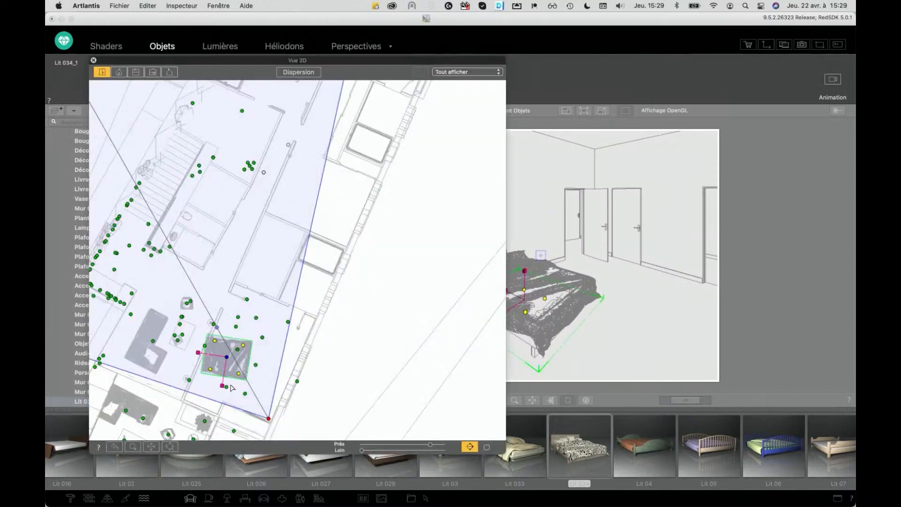
{"action": "middle_click_drag", "start_coordinate": [231, 386], "coordinate": [252, 352]}
{"action": "scroll", "coordinate": [250, 351], "scroll_direction": "up", "scroll_amount": 8}
{"action": "left_click_drag", "start_coordinate": [253, 275], "coordinate": [267, 243]}
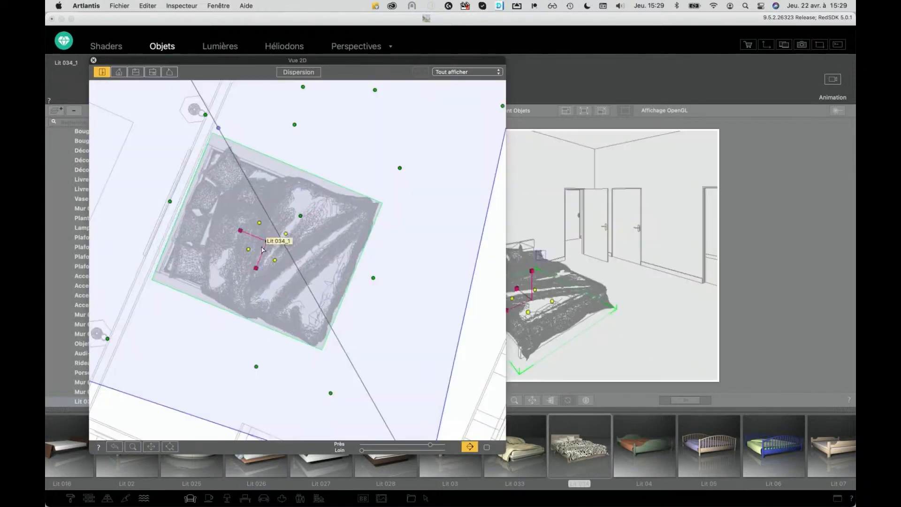
{"action": "left_click", "coordinate": [94, 60]}
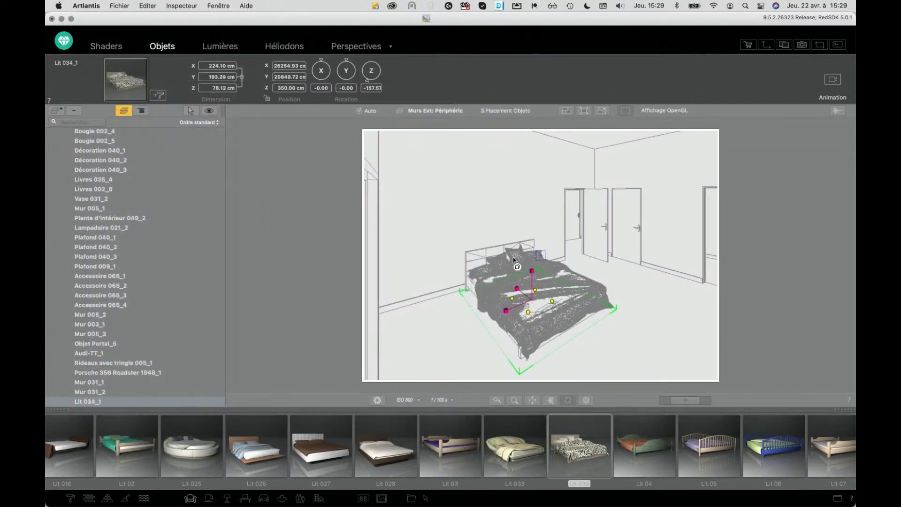
Return the preview to standard display and set the perspective's heliodon to Petit matin.
{"action": "left_click", "coordinate": [662, 111]}
{"action": "left_click", "coordinate": [670, 126]}
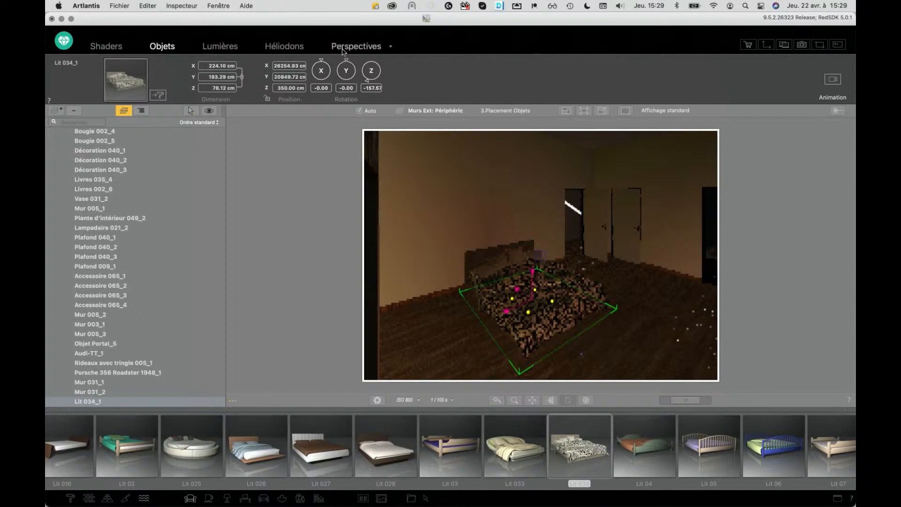
{"action": "left_click", "coordinate": [342, 49]}
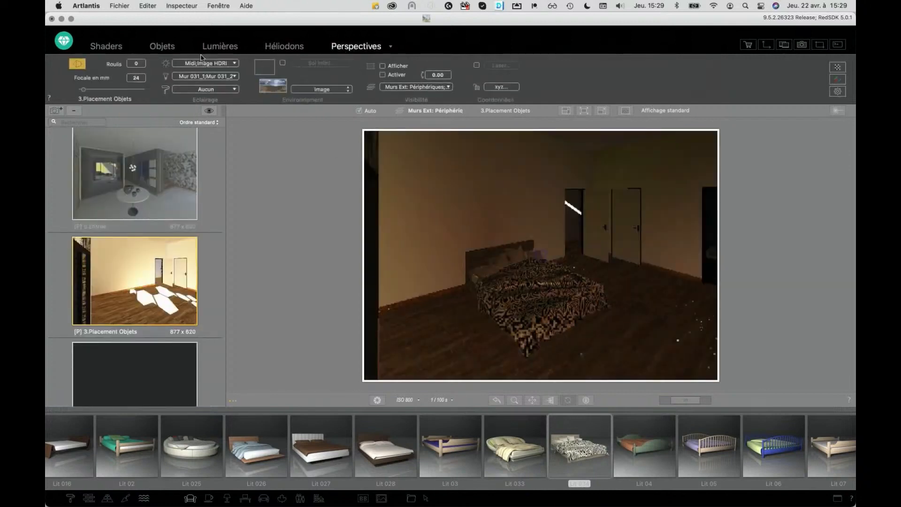
{"action": "left_click", "coordinate": [234, 64]}
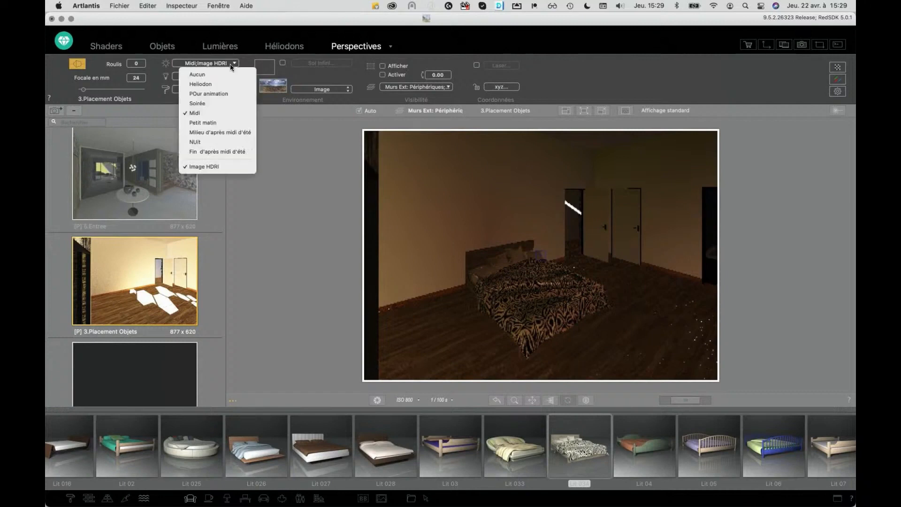
{"action": "left_click", "coordinate": [218, 120]}
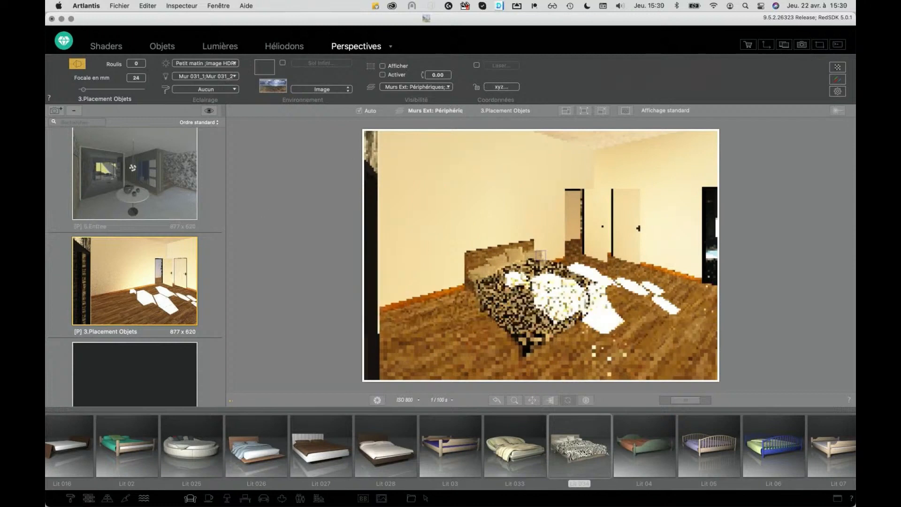
Browse the wood, fabric and wall covering shaders in the media catalogue.
{"action": "left_click", "coordinate": [70, 499]}
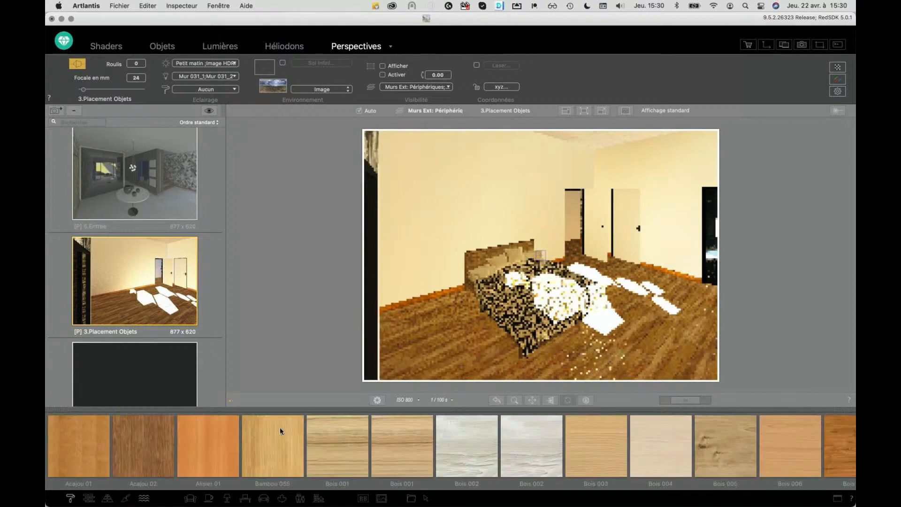
{"action": "scroll", "coordinate": [334, 441], "scroll_direction": "right", "scroll_amount": 4}
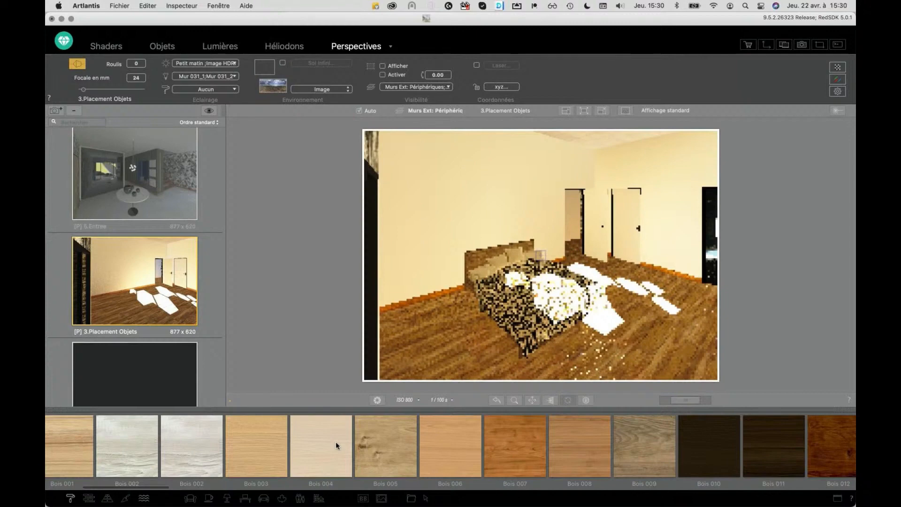
{"action": "left_click", "coordinate": [71, 499]}
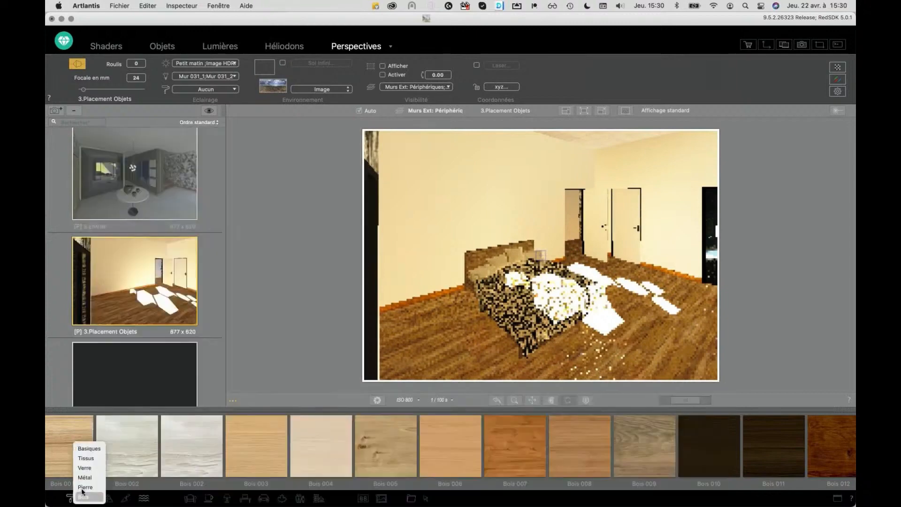
{"action": "left_click", "coordinate": [89, 462]}
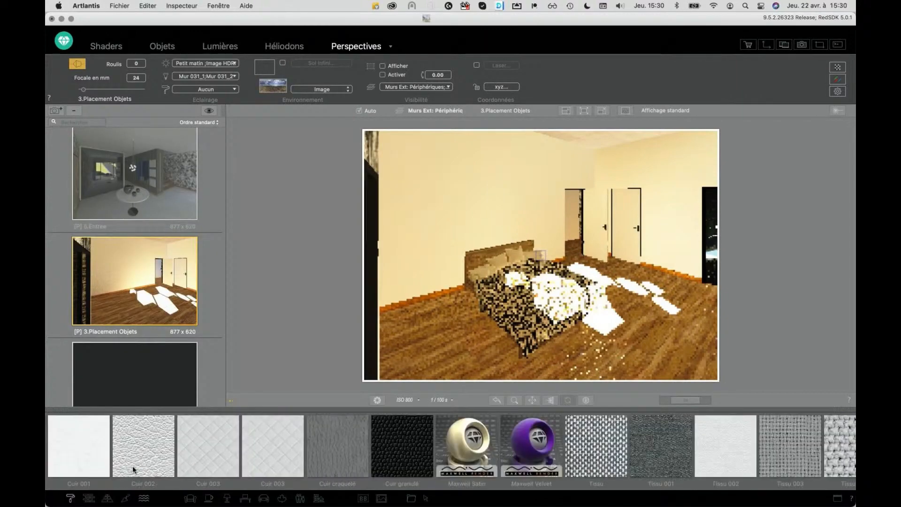
{"action": "left_click", "coordinate": [89, 498]}
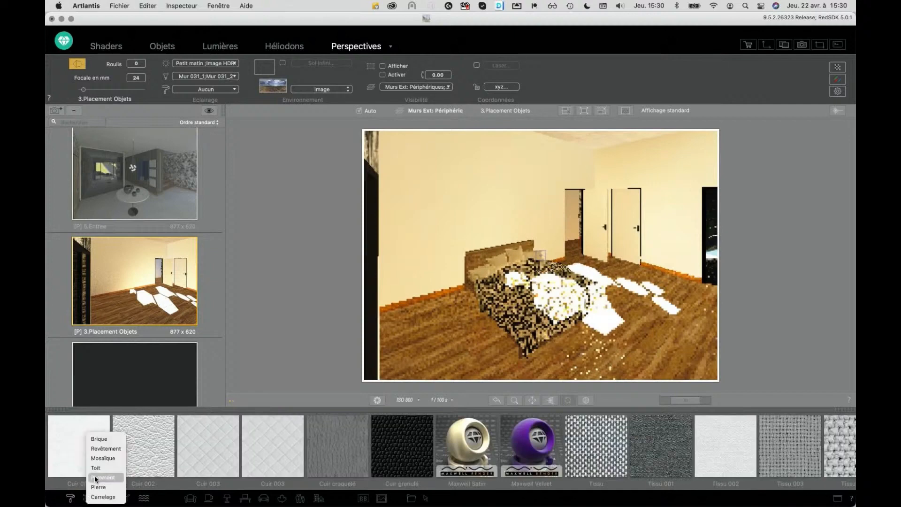
{"action": "scroll", "coordinate": [129, 460], "scroll_direction": "right", "scroll_amount": 15}
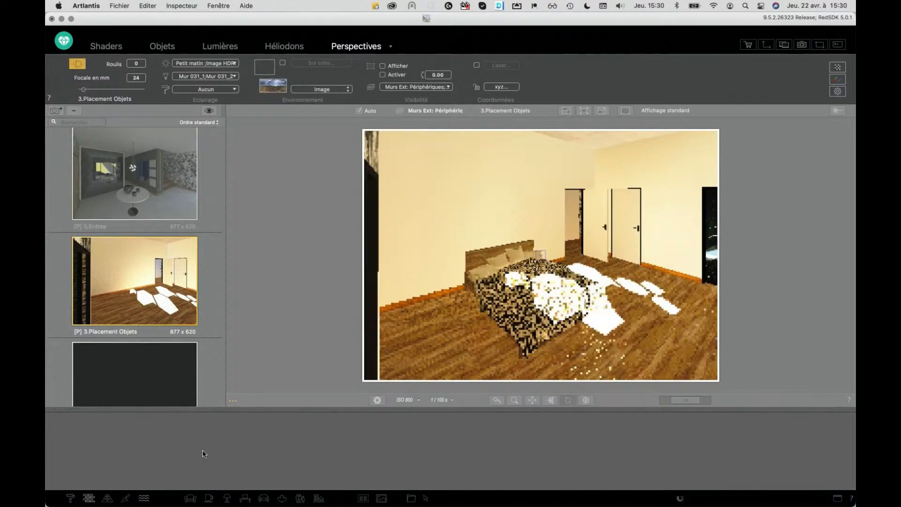
{"action": "scroll", "coordinate": [398, 458], "scroll_direction": "right", "scroll_amount": 10}
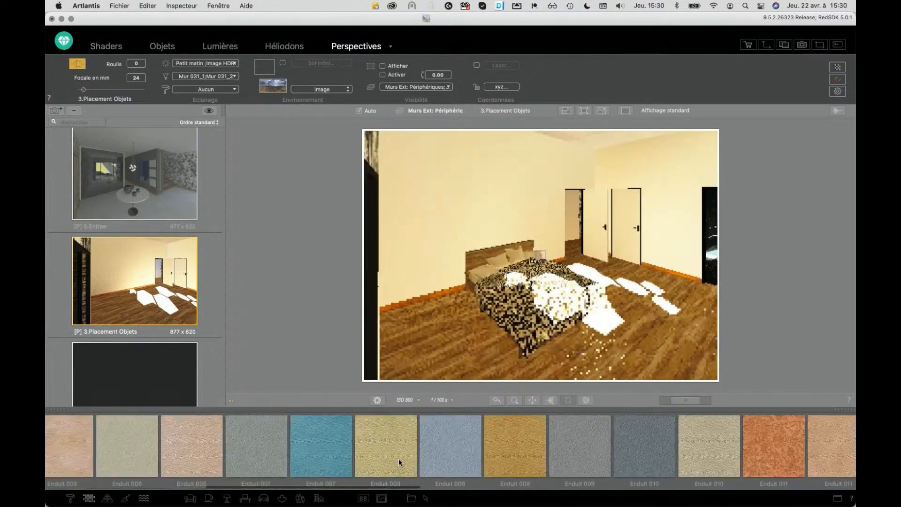
{"action": "scroll", "coordinate": [404, 454], "scroll_direction": "right", "scroll_amount": 5}
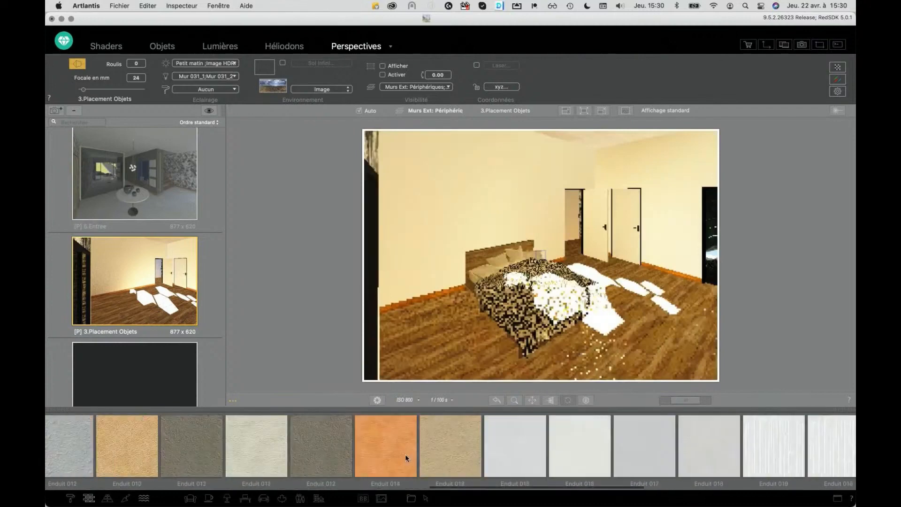
Try the Enduit 019 shader on the bedroom walls and replace it with the Papier 003 palm-leaf wallpaper.
{"action": "left_click_drag", "start_coordinate": [641, 457], "coordinate": [440, 243]}
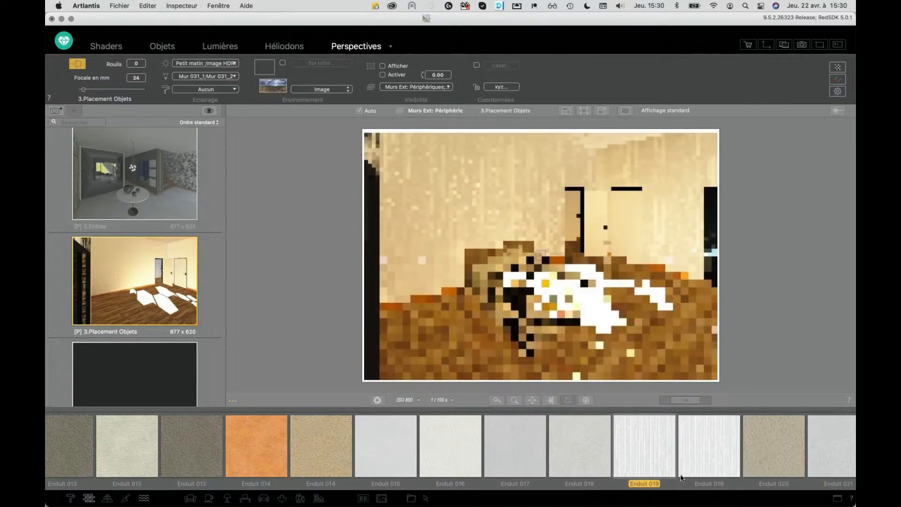
{"action": "scroll", "coordinate": [649, 439], "scroll_direction": "right", "scroll_amount": 4}
{"action": "scroll", "coordinate": [686, 469], "scroll_direction": "right", "scroll_amount": 3}
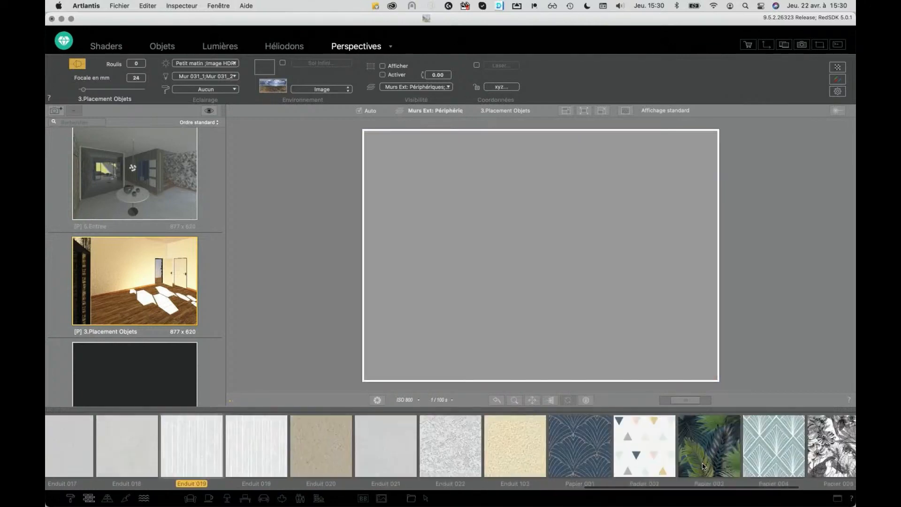
{"action": "left_click_drag", "start_coordinate": [702, 454], "coordinate": [499, 194]}
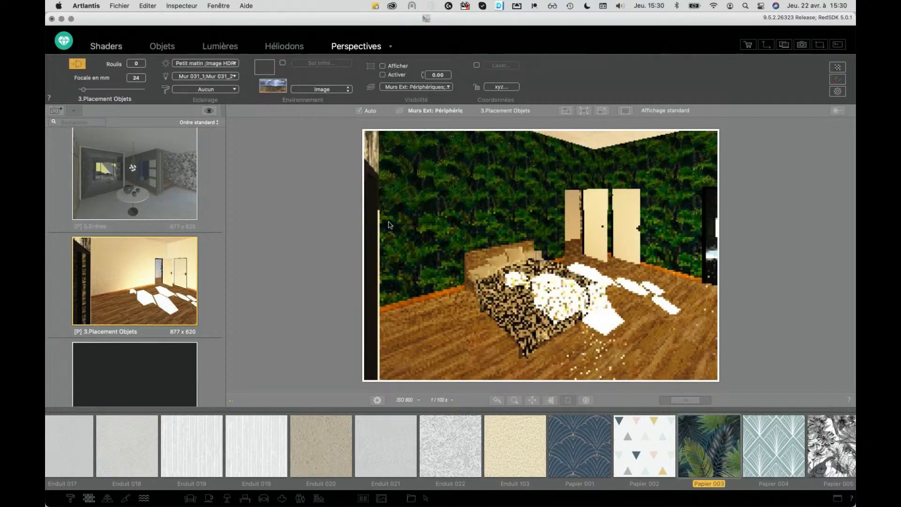
Edit the Papier 003 wallpaper shader, enlarging it to about 241.62 cm and rotating it to about 74°.
{"action": "double_click", "coordinate": [418, 222]}
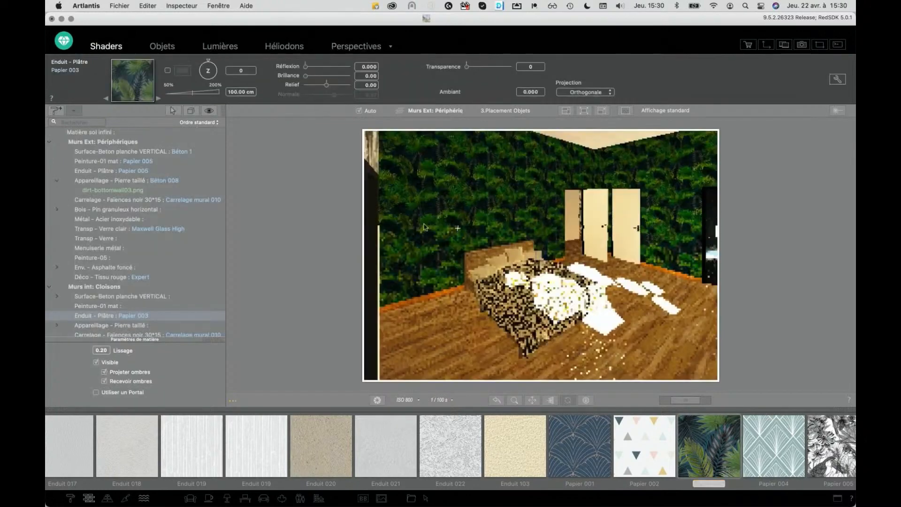
{"action": "left_click_drag", "start_coordinate": [195, 95], "coordinate": [200, 97]}
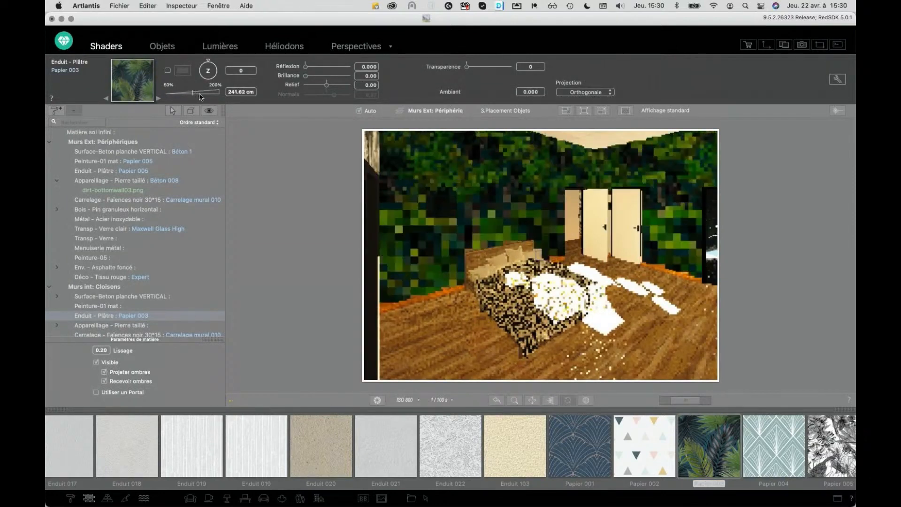
{"action": "left_click_drag", "start_coordinate": [209, 66], "coordinate": [218, 71]}
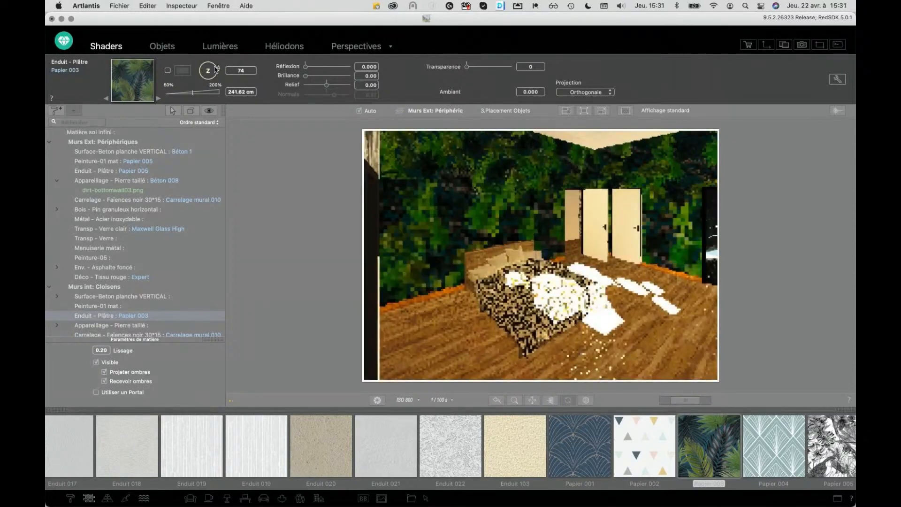
Select the bed, view its object dimensions and show the shaders it is made of.
{"action": "left_click", "coordinate": [490, 294]}
{"action": "left_click", "coordinate": [162, 46]}
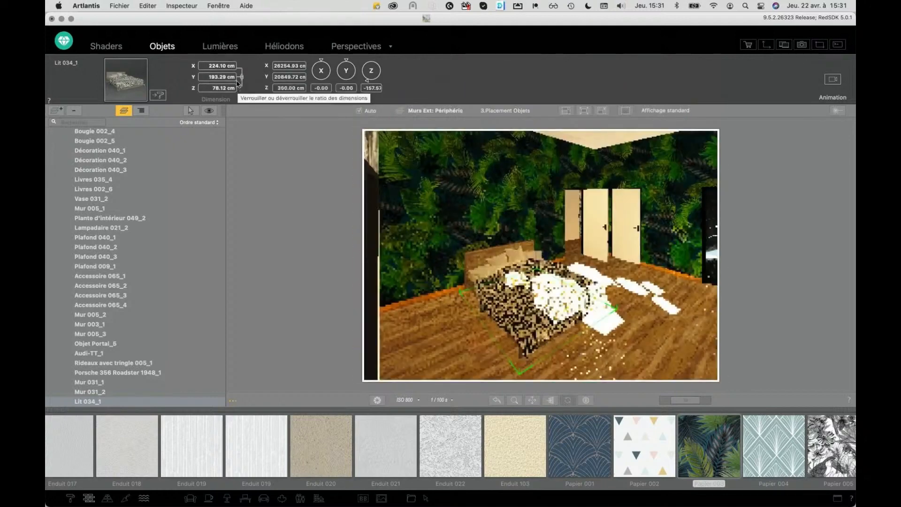
{"action": "left_click", "coordinate": [158, 96]}
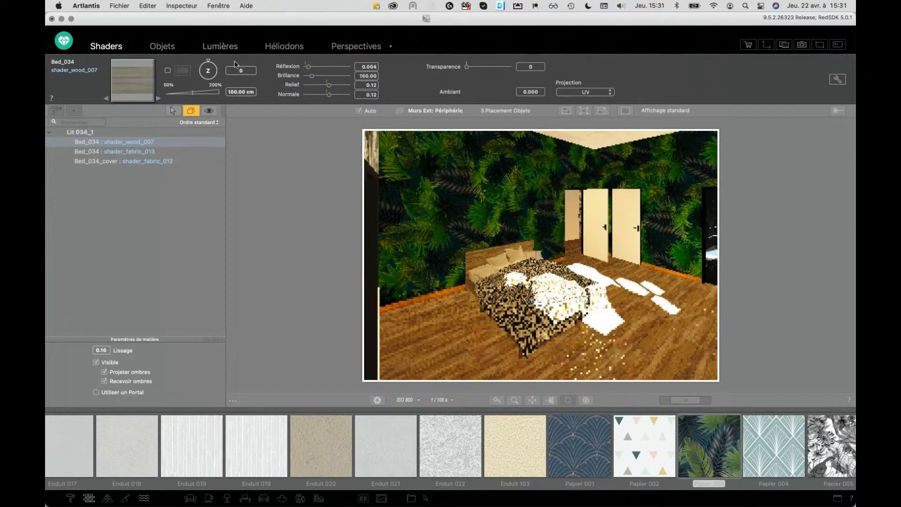
Open the 4. Héliodons perspective and set its heliodon to Fin d'après midi d'été.
{"action": "left_click", "coordinate": [356, 46]}
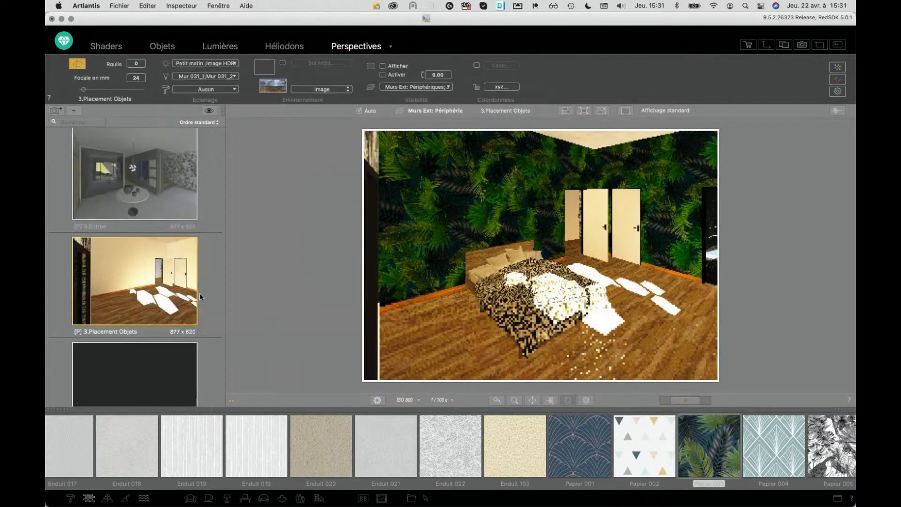
{"action": "scroll", "coordinate": [171, 293], "scroll_direction": "down", "scroll_amount": 4}
{"action": "left_click", "coordinate": [137, 317]}
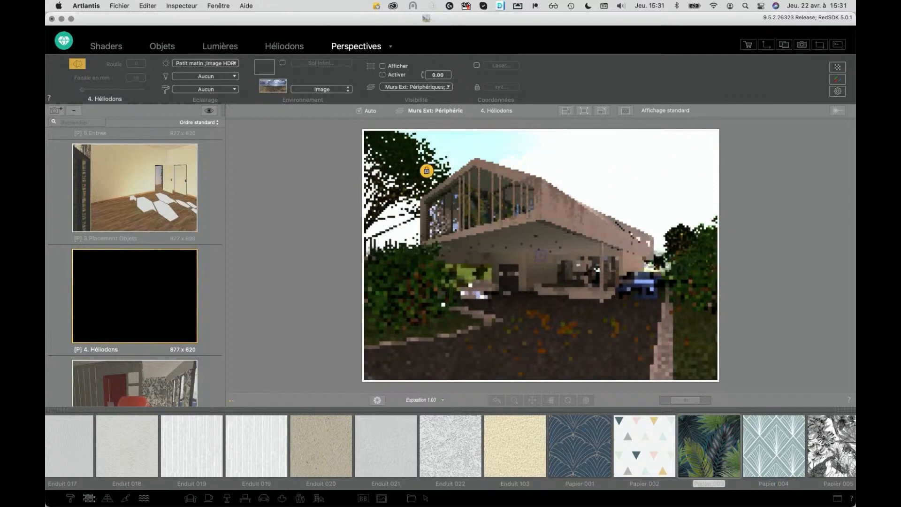
{"action": "left_click", "coordinate": [232, 66]}
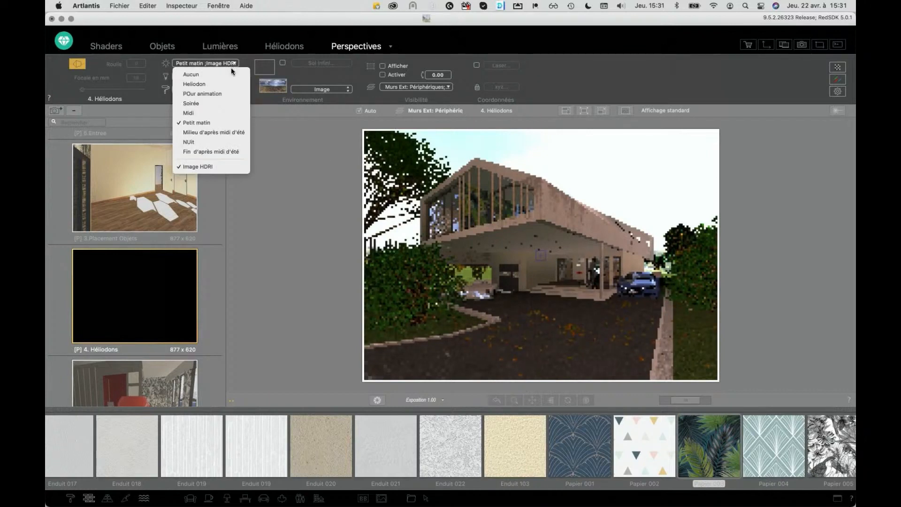
{"action": "left_click", "coordinate": [223, 152]}
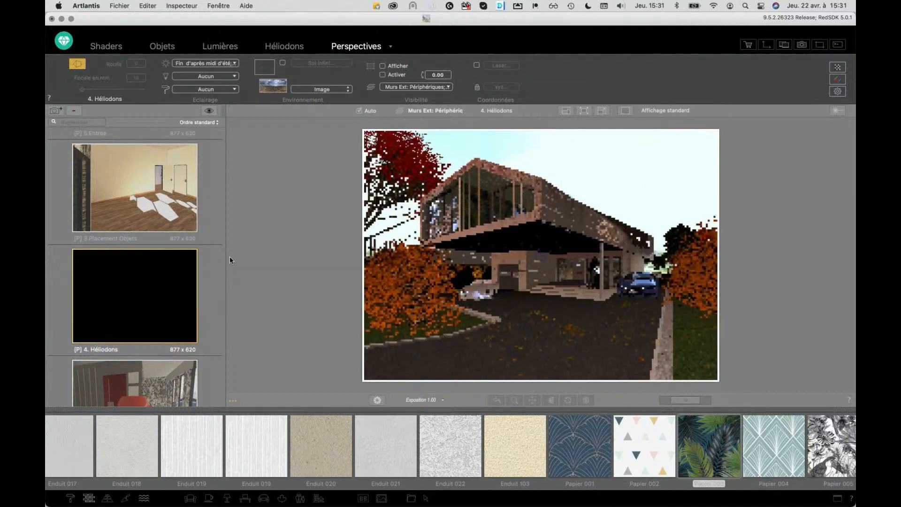
Open the 5.Entree_2 perspective and apply the last built-in LUT preset, the warm orange one, in its post-production settings.
{"action": "scroll", "coordinate": [131, 348], "scroll_direction": "down", "scroll_amount": 1}
{"action": "scroll", "coordinate": [131, 348], "scroll_direction": "down", "scroll_amount": 3}
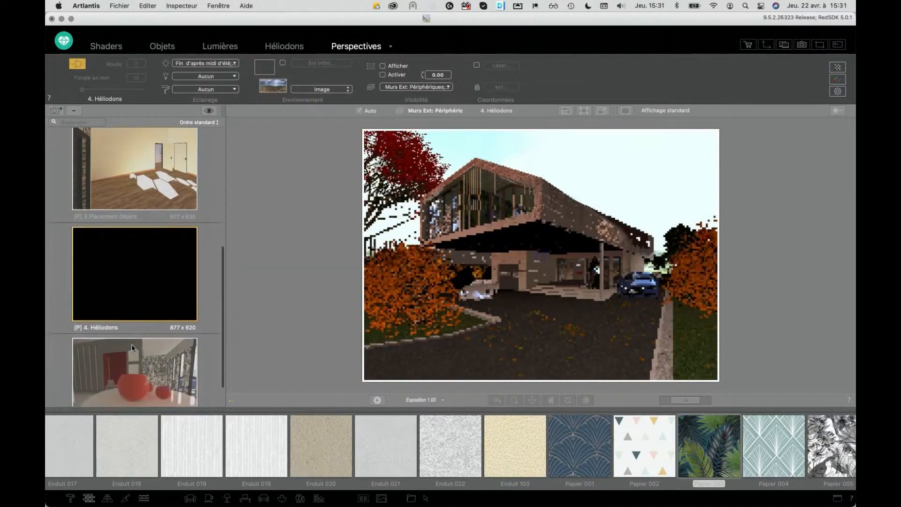
{"action": "left_click", "coordinate": [165, 374]}
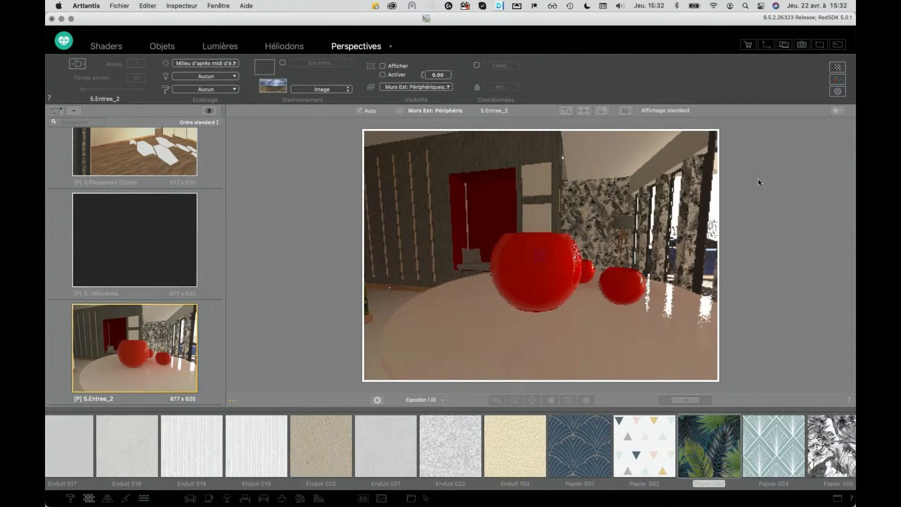
{"action": "left_click", "coordinate": [835, 80]}
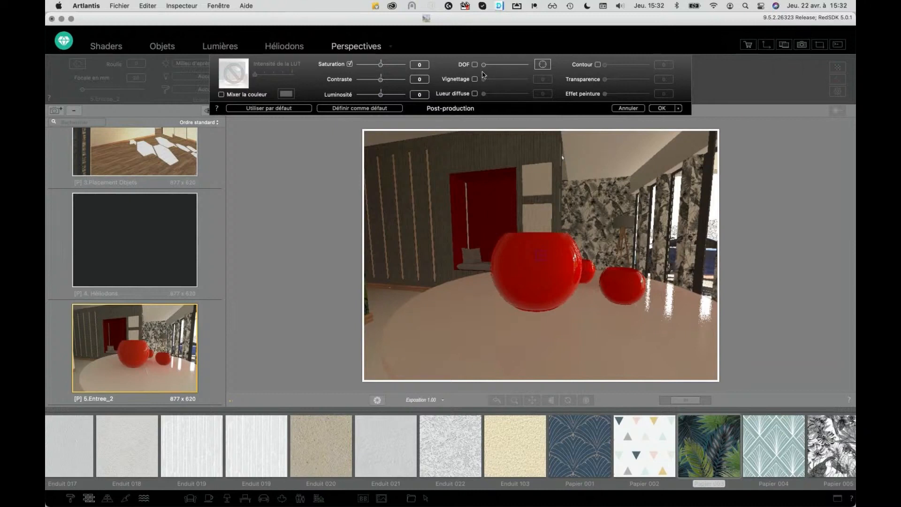
{"action": "left_click", "coordinate": [224, 79]}
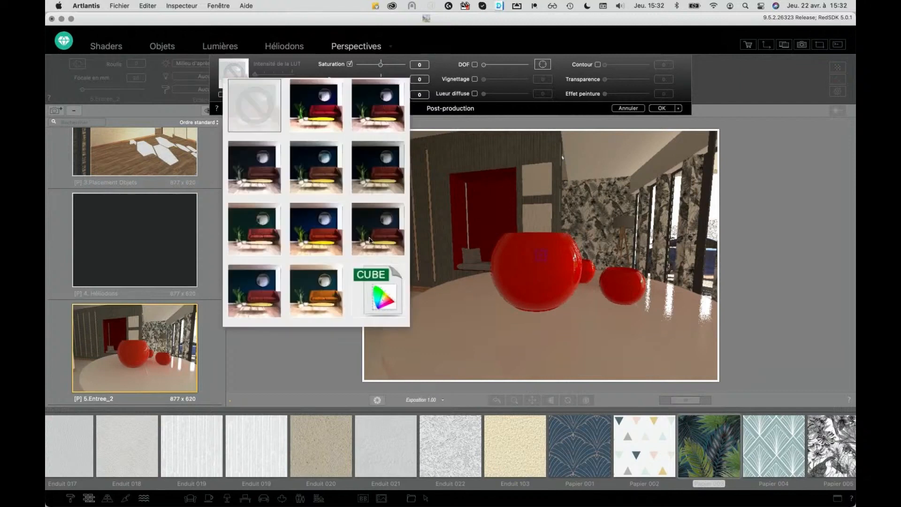
{"action": "left_click", "coordinate": [312, 317]}
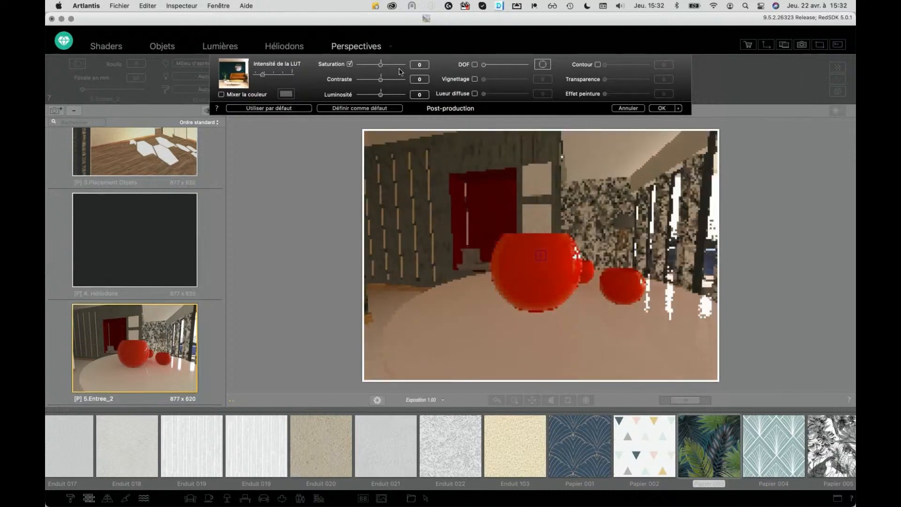
Enable depth of field at its maximum, turn on Contour at about 80, and validate the post-production settings.
{"action": "left_click", "coordinate": [475, 64]}
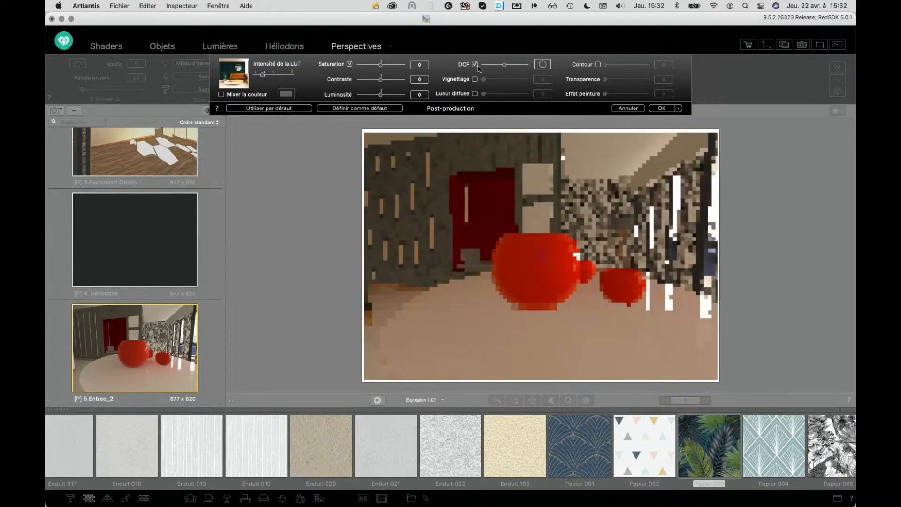
{"action": "left_click_drag", "start_coordinate": [507, 69], "coordinate": [533, 72]}
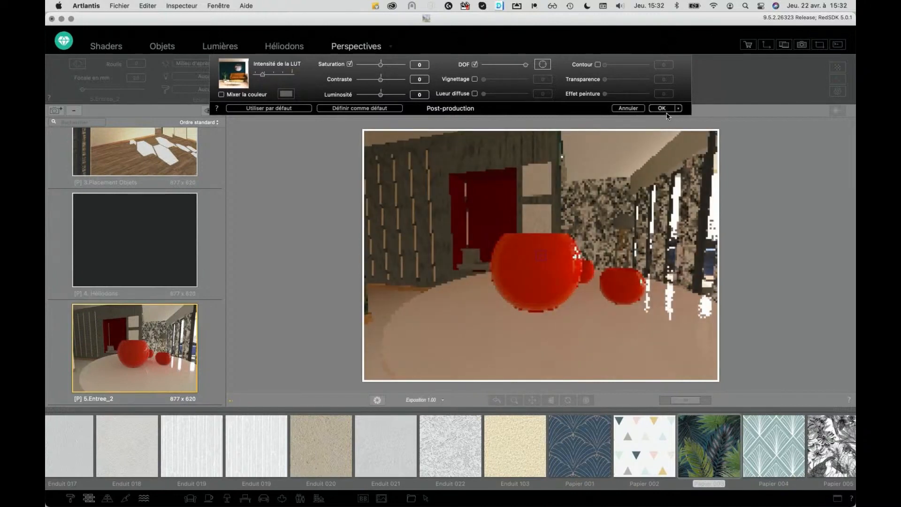
{"action": "left_click", "coordinate": [598, 64]}
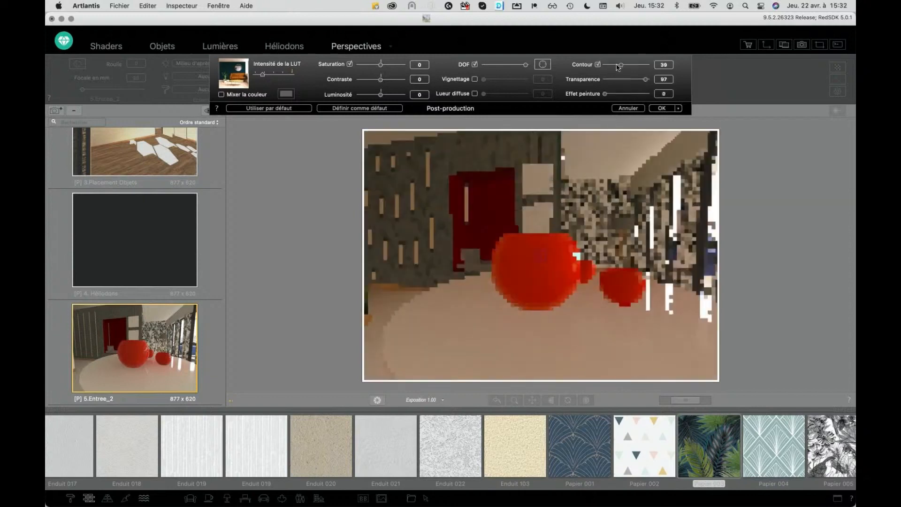
{"action": "left_click_drag", "start_coordinate": [621, 65], "coordinate": [638, 64]}
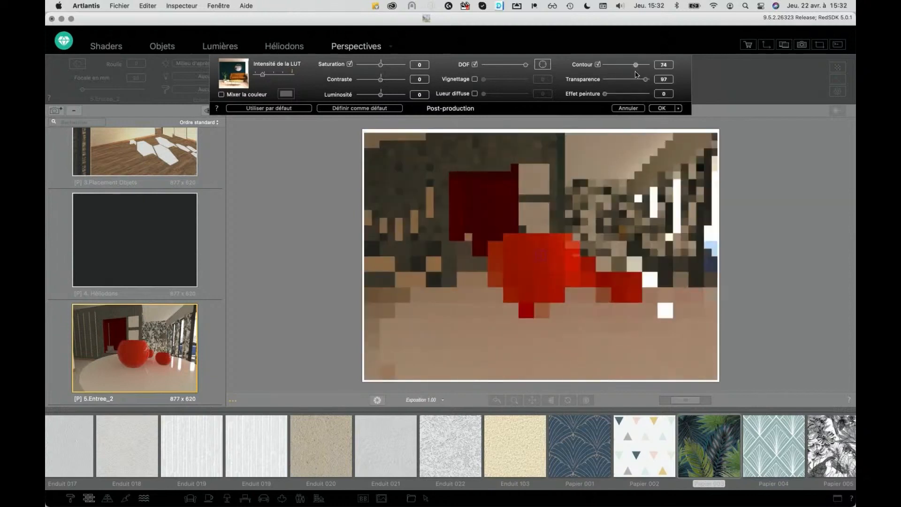
{"action": "left_click", "coordinate": [662, 109]}
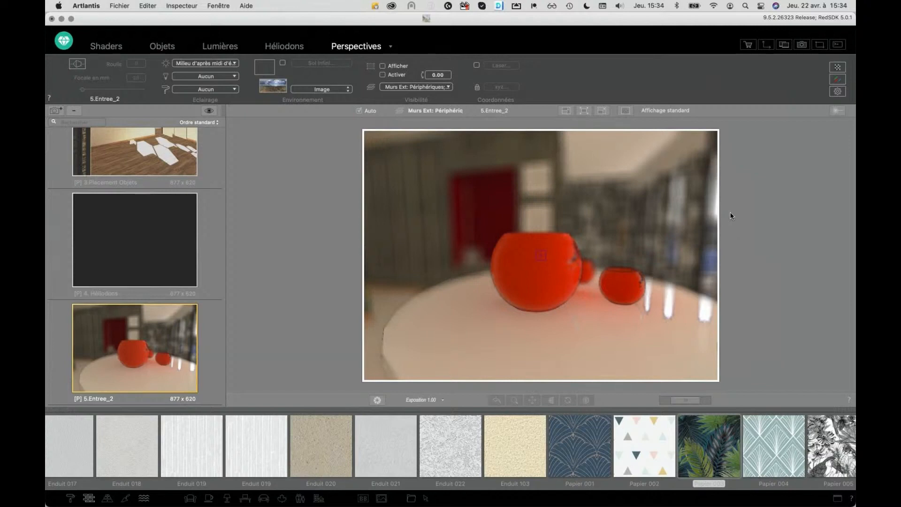
Reopen post-production, focus the depth of field on the smaller red vase and reduce its strength to about one third.
{"action": "left_click", "coordinate": [843, 82]}
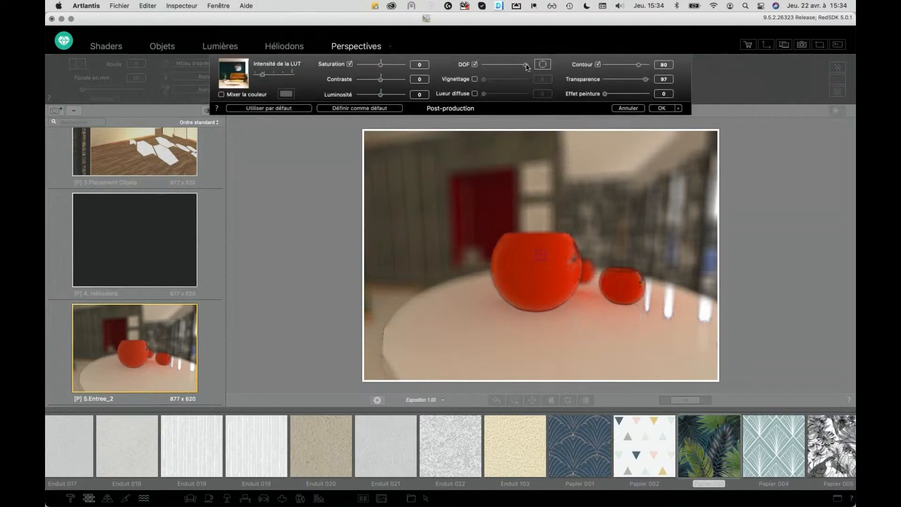
{"action": "left_click", "coordinate": [542, 65]}
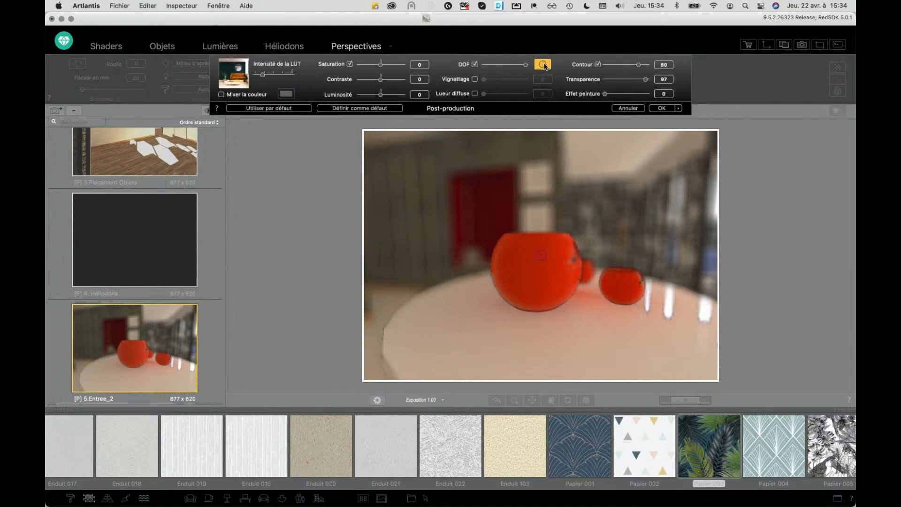
{"action": "left_click", "coordinate": [620, 292]}
{"action": "left_click_drag", "start_coordinate": [525, 65], "coordinate": [502, 69]}
{"action": "left_click_drag", "start_coordinate": [501, 69], "coordinate": [499, 70]}
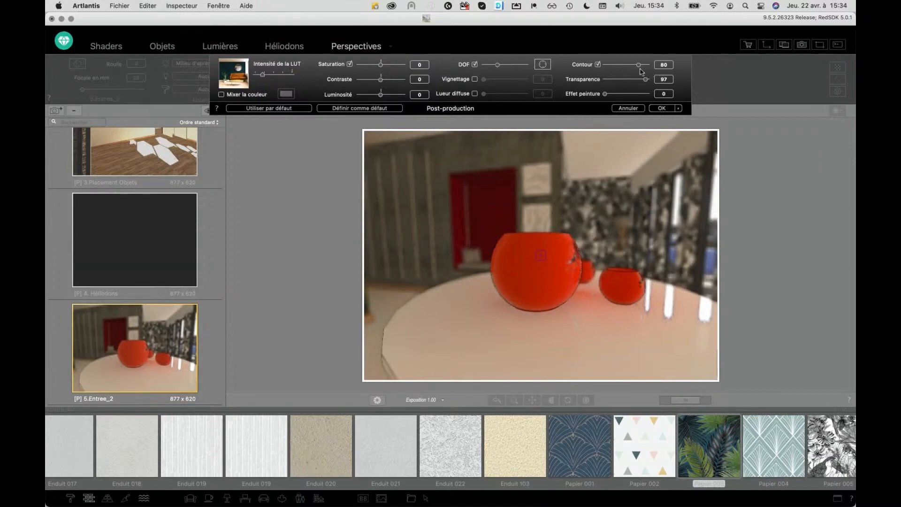
Set Contour to 13, its Transparence to 100 and Effet peinture to 1, and validate the post-production settings.
{"action": "left_click_drag", "start_coordinate": [638, 65], "coordinate": [615, 69]}
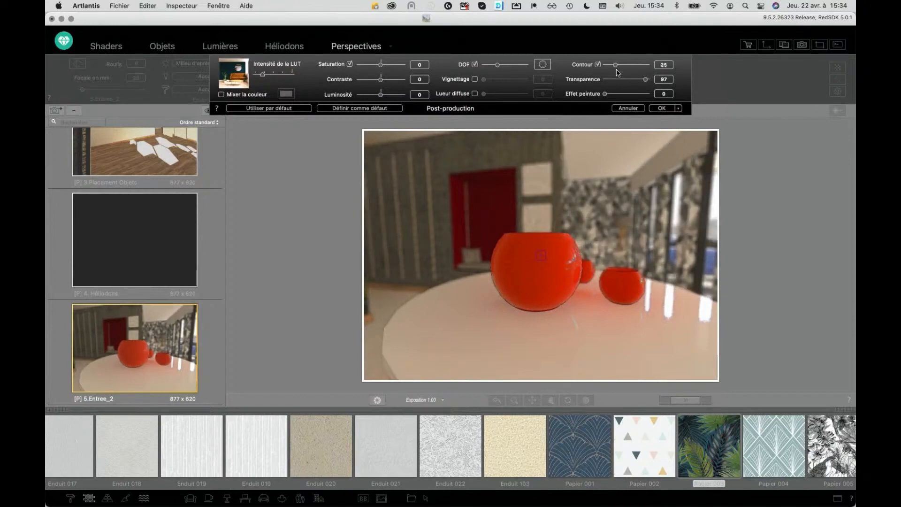
{"action": "left_click_drag", "start_coordinate": [615, 64], "coordinate": [624, 83]}
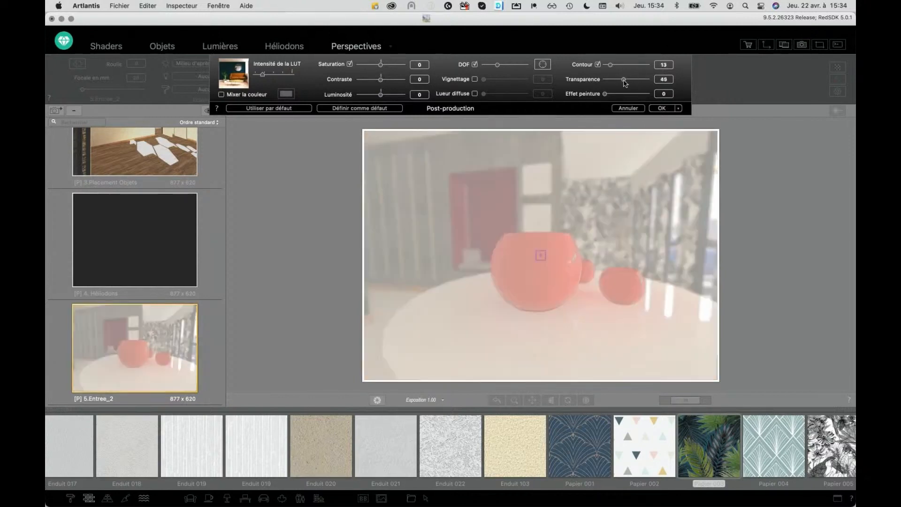
{"action": "mouse_move", "coordinate": [623, 81]}
{"action": "left_mouse_down"}
{"action": "mouse_move", "coordinate": [648, 81]}
{"action": "mouse_move", "coordinate": [623, 95]}
{"action": "mouse_move", "coordinate": [642, 96]}
{"action": "mouse_move", "coordinate": [606, 98]}
{"action": "left_mouse_up"}
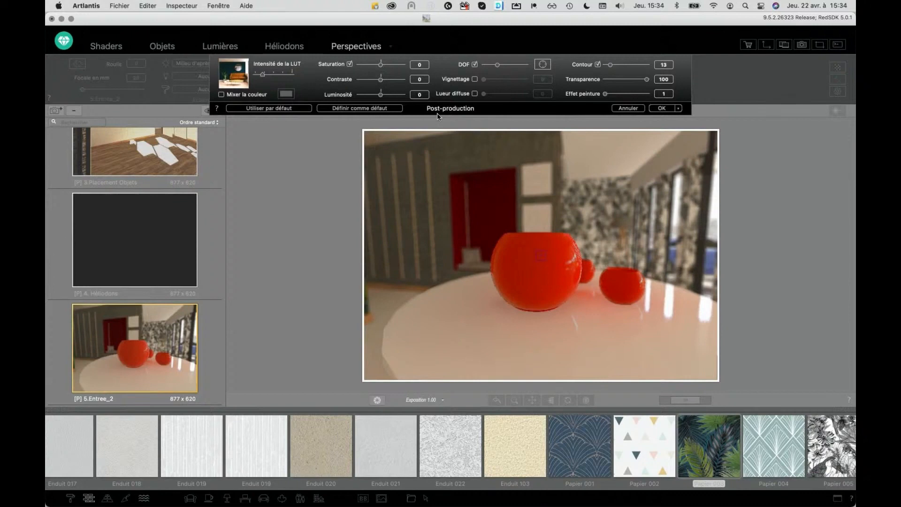
{"action": "left_click", "coordinate": [662, 108]}
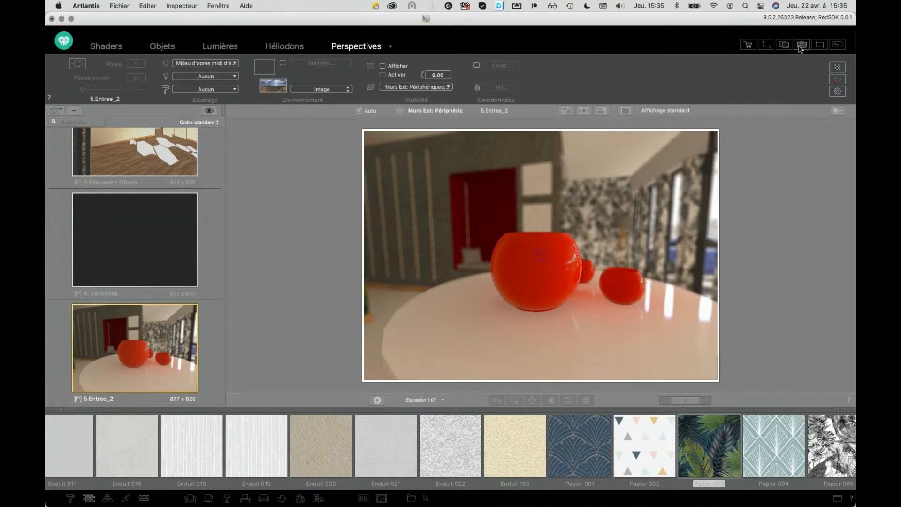
Open the final render settings for 5.Entree_2, review the deferred rendering and file format options, and close them without rendering.
{"action": "left_click", "coordinate": [800, 47]}
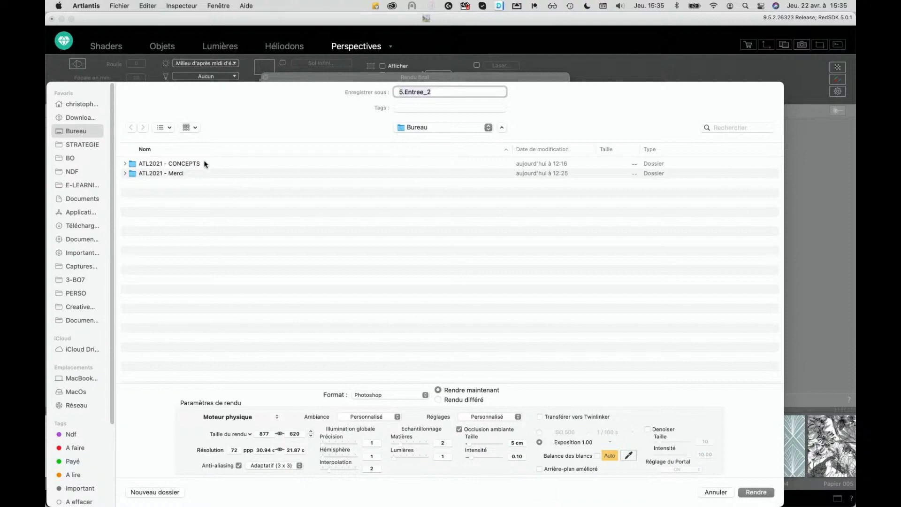
{"action": "left_click", "coordinate": [438, 399]}
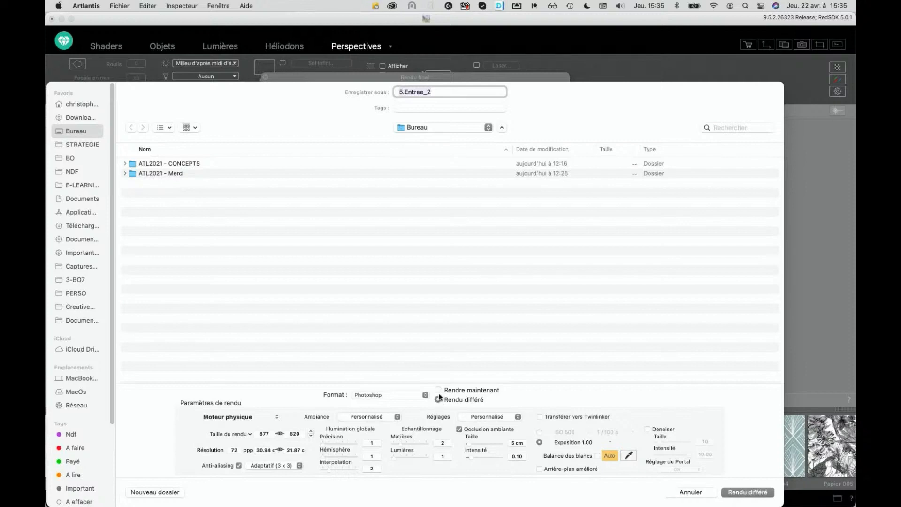
{"action": "left_click", "coordinate": [437, 390]}
{"action": "left_click", "coordinate": [420, 395]}
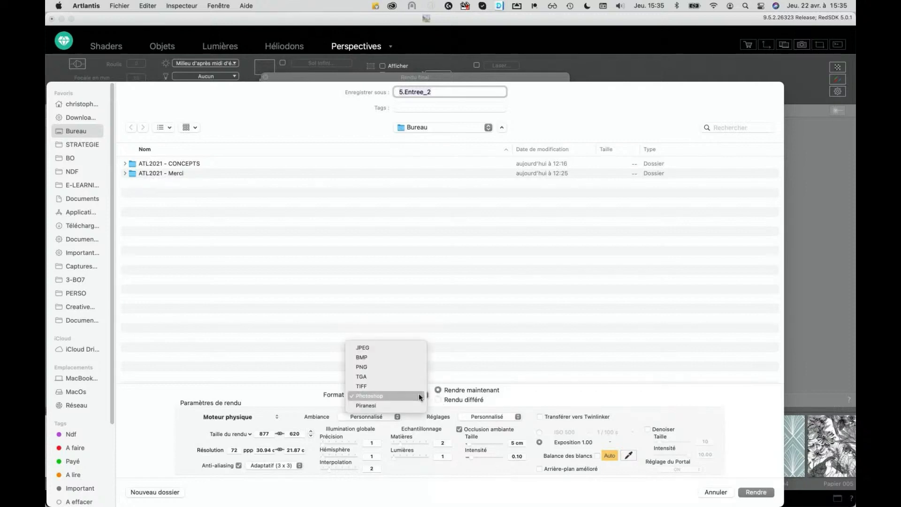
{"action": "left_click", "coordinate": [321, 401]}
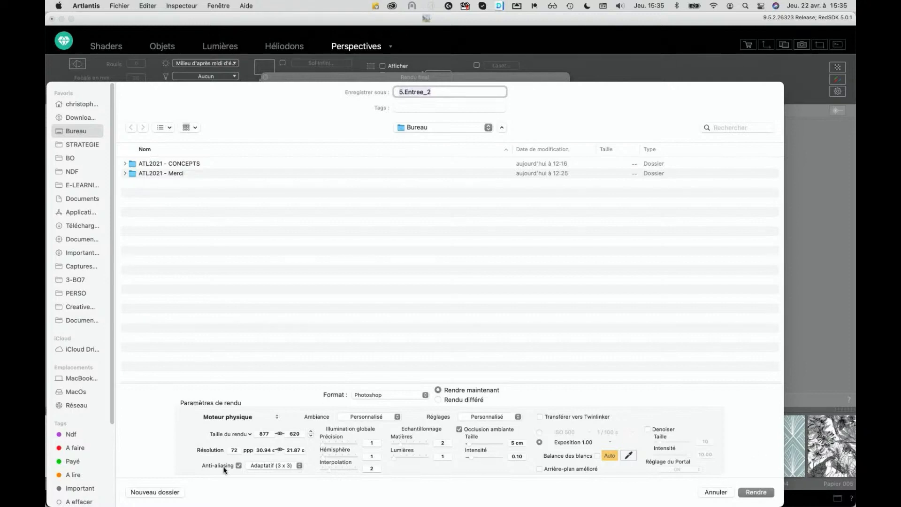
{"action": "left_click", "coordinate": [721, 493]}
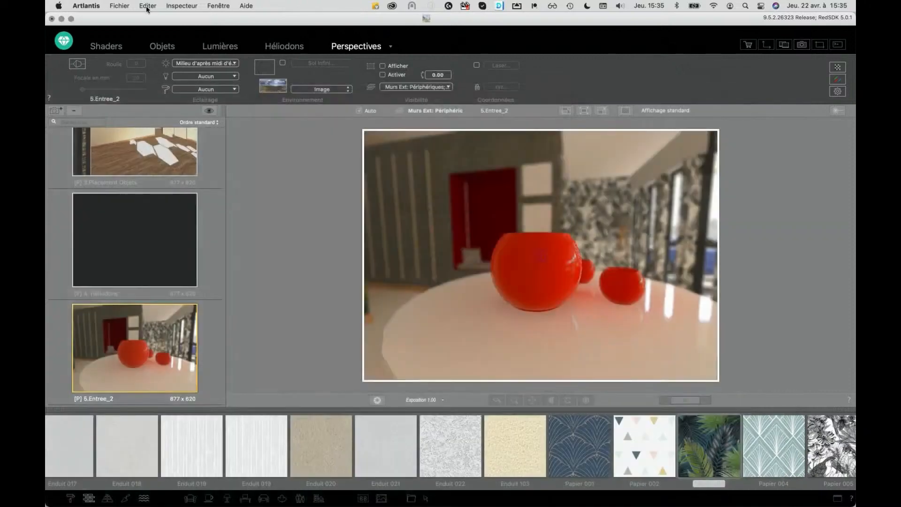
Change the preferences so that the final render dialog uses simplified, preset-based render parameters, and validate.
{"action": "left_click", "coordinate": [92, 6]}
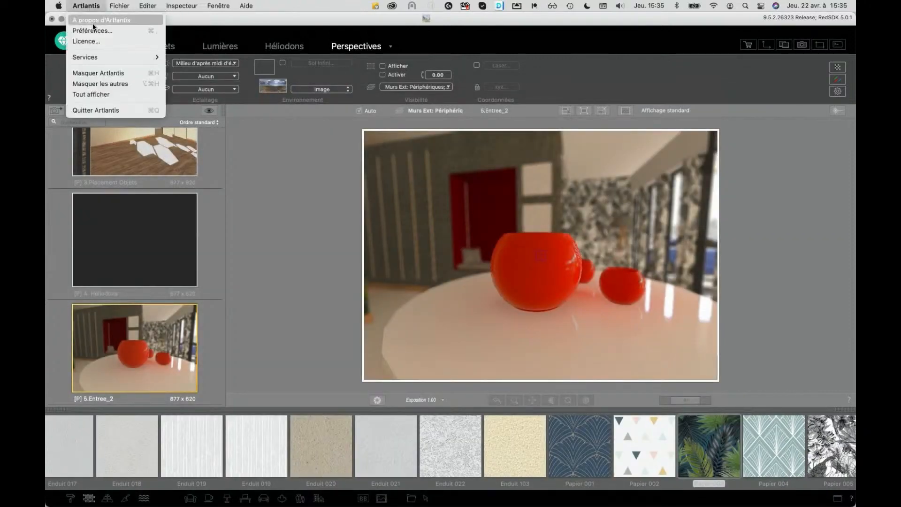
{"action": "left_click", "coordinate": [93, 30]}
{"action": "left_click", "coordinate": [516, 134]}
{"action": "left_click", "coordinate": [522, 170]}
{"action": "left_click", "coordinate": [505, 179]}
{"action": "left_click", "coordinate": [581, 342]}
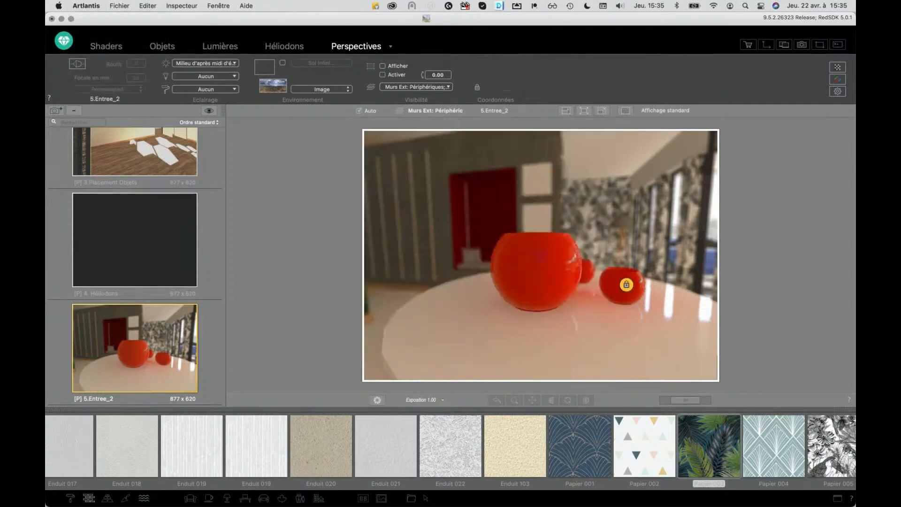
Reopen the final render settings for 5.Entree_2 and set the render size to A4 after trying A3.
{"action": "left_click", "coordinate": [800, 48]}
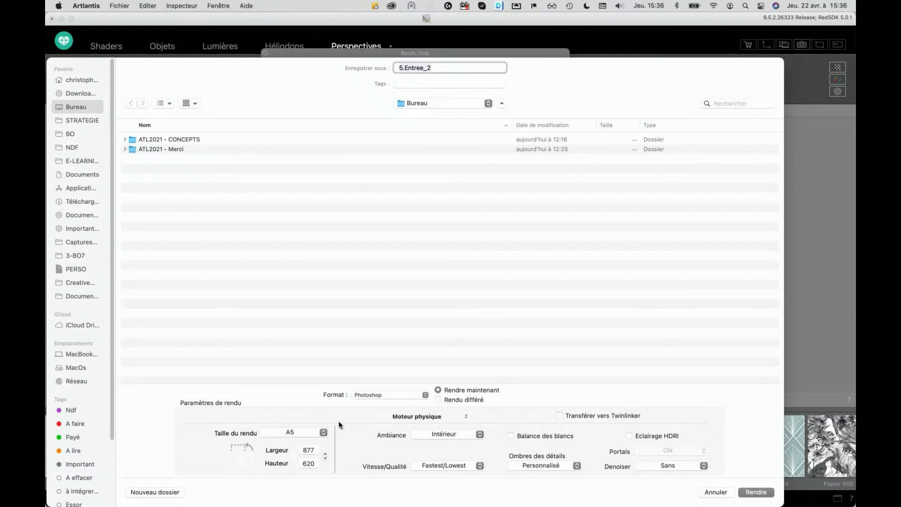
{"action": "left_click", "coordinate": [301, 433]}
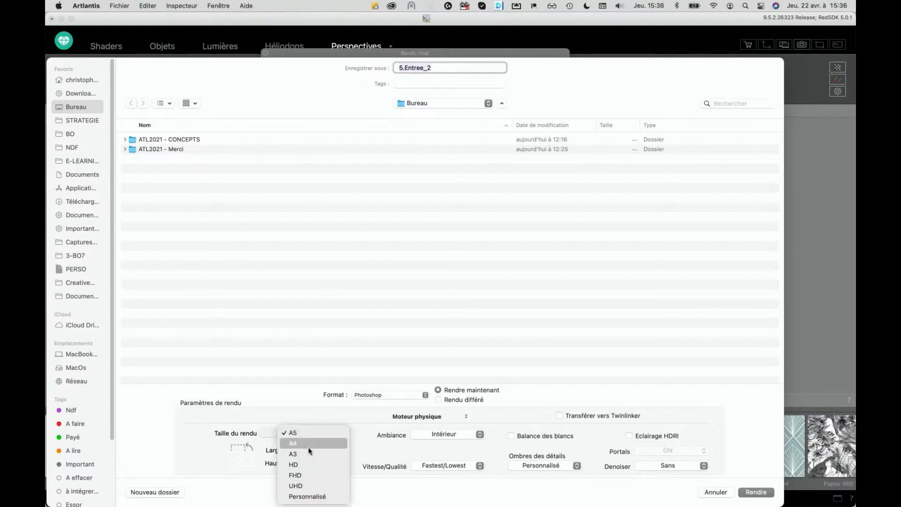
{"action": "left_click", "coordinate": [309, 458]}
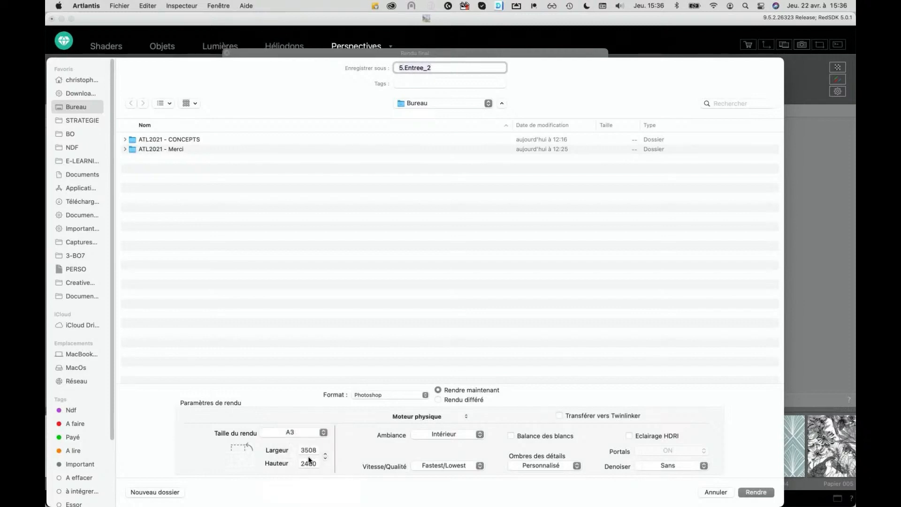
{"action": "left_click", "coordinate": [320, 433]}
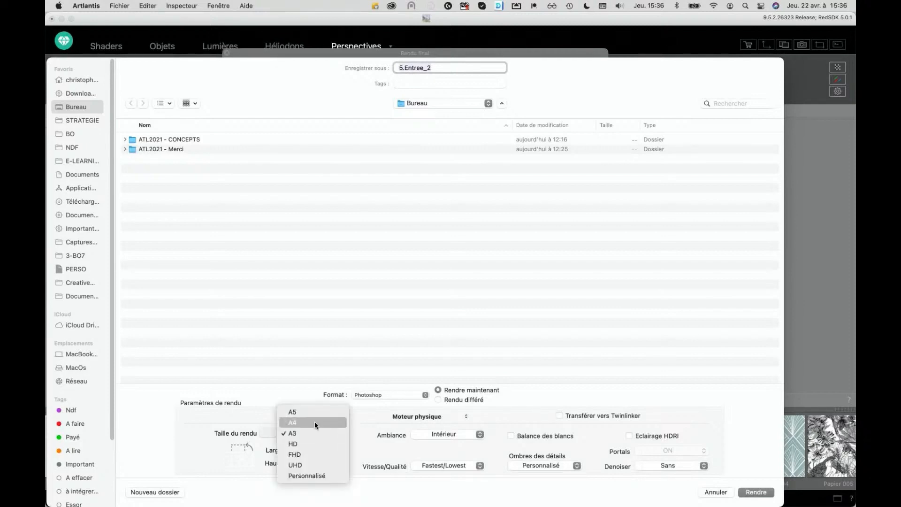
{"action": "left_click", "coordinate": [314, 422]}
Keep the Intérieur ambience, set Vitesse/Qualité to Slowest/Best, and leave Ombres des détails on Personnalisé after reviewing its presets.
{"action": "left_click", "coordinate": [466, 436]}
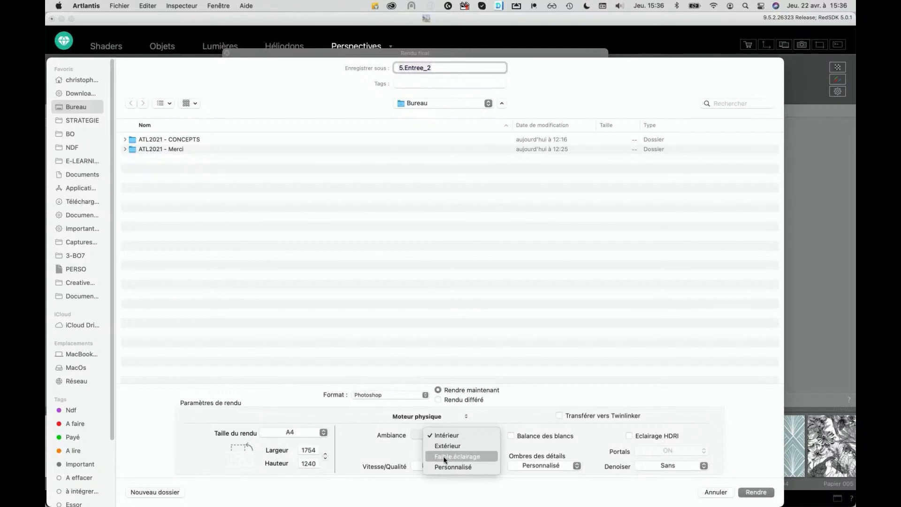
{"action": "left_click", "coordinate": [414, 449]}
{"action": "left_click", "coordinate": [431, 466]}
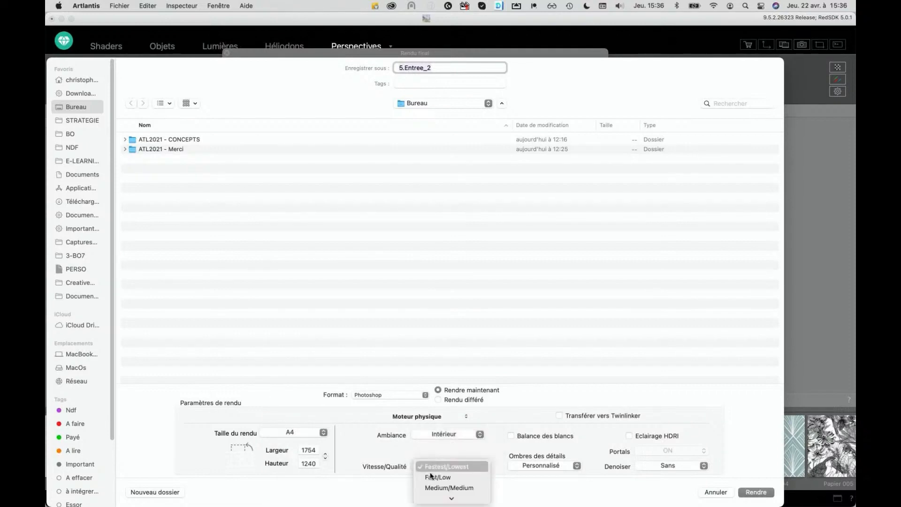
{"action": "mouse_move", "coordinate": [448, 497]}
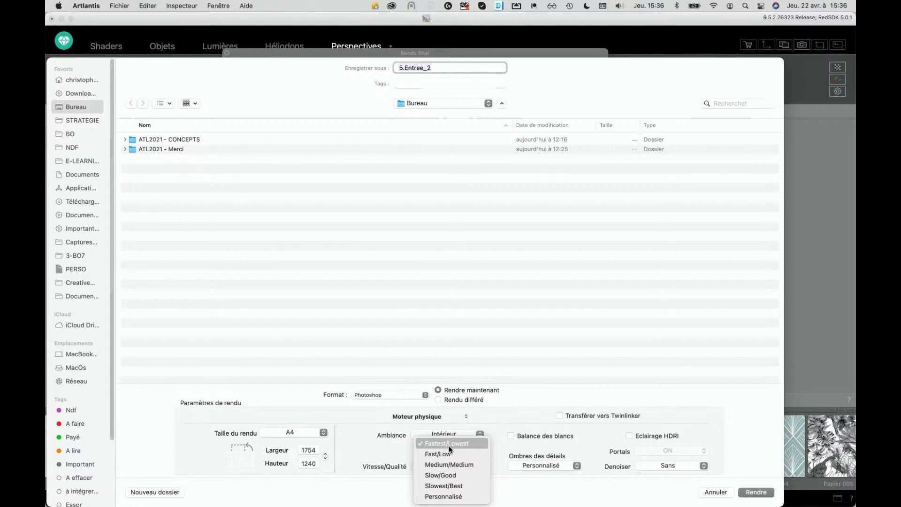
{"action": "left_click", "coordinate": [439, 487]}
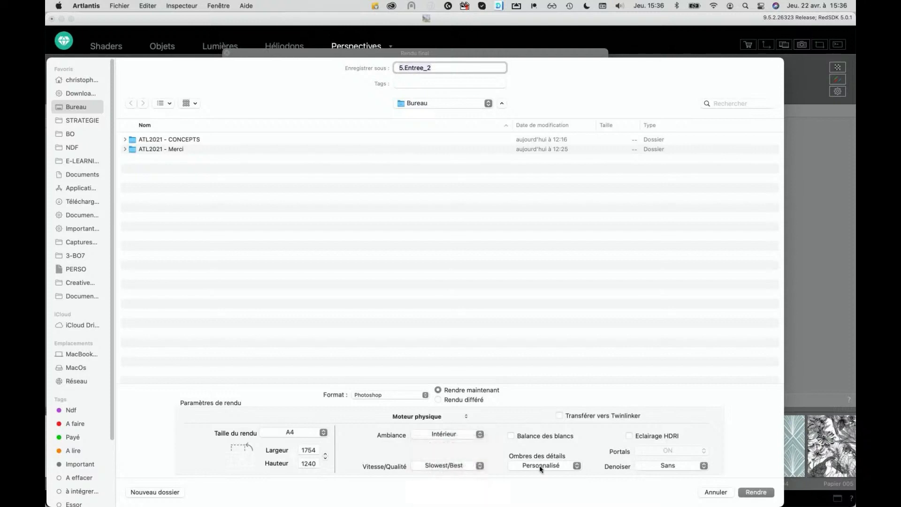
{"action": "left_click", "coordinate": [539, 465]}
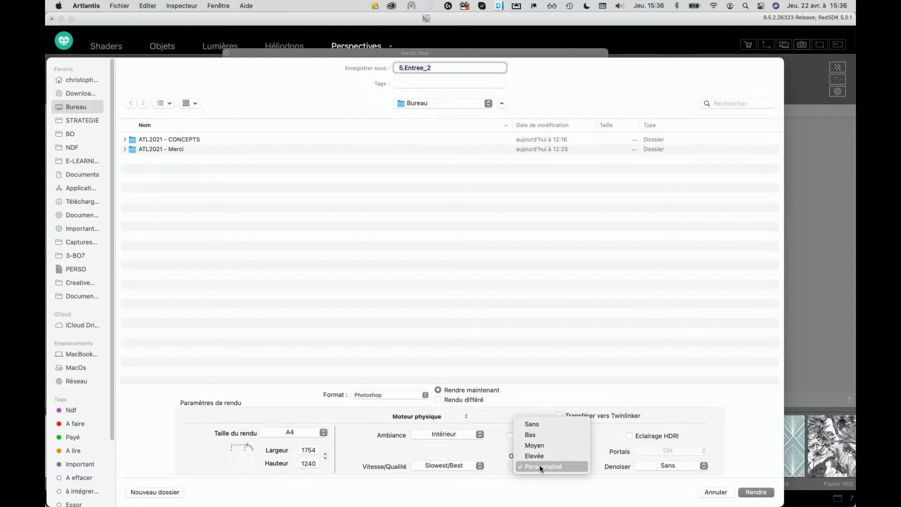
{"action": "left_click", "coordinate": [539, 464]}
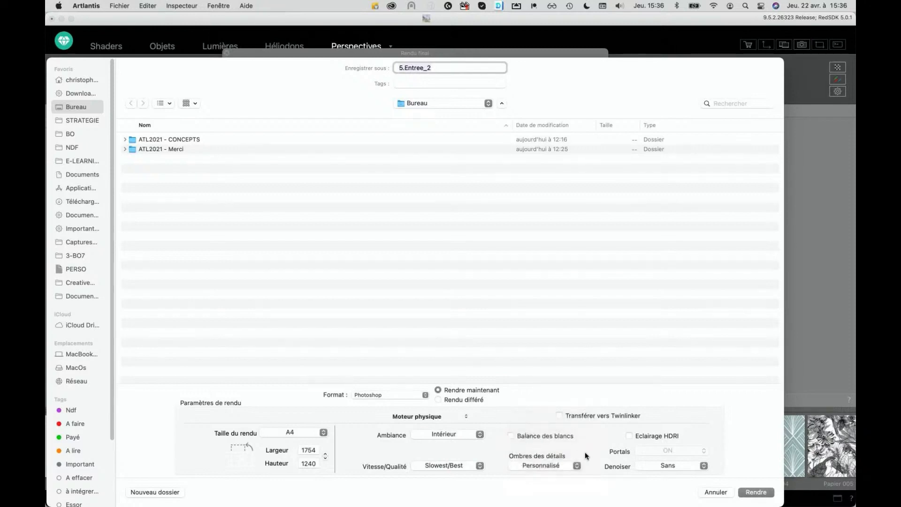